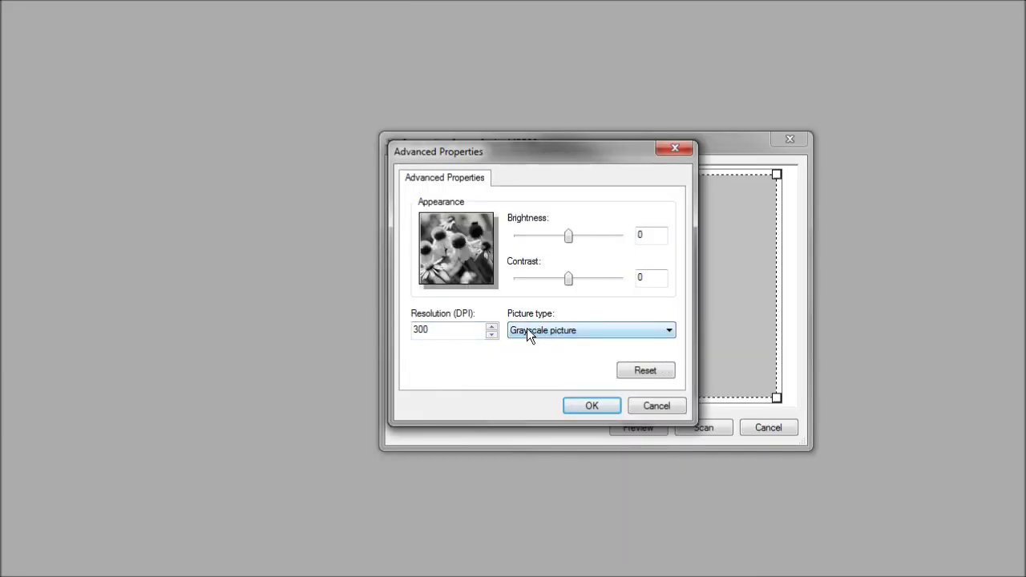
# Scan only the skull drawing as a 300 DPI grayscale picture, previewing the page and tightening the scan area around the skull.
pyautogui.click(593, 411)
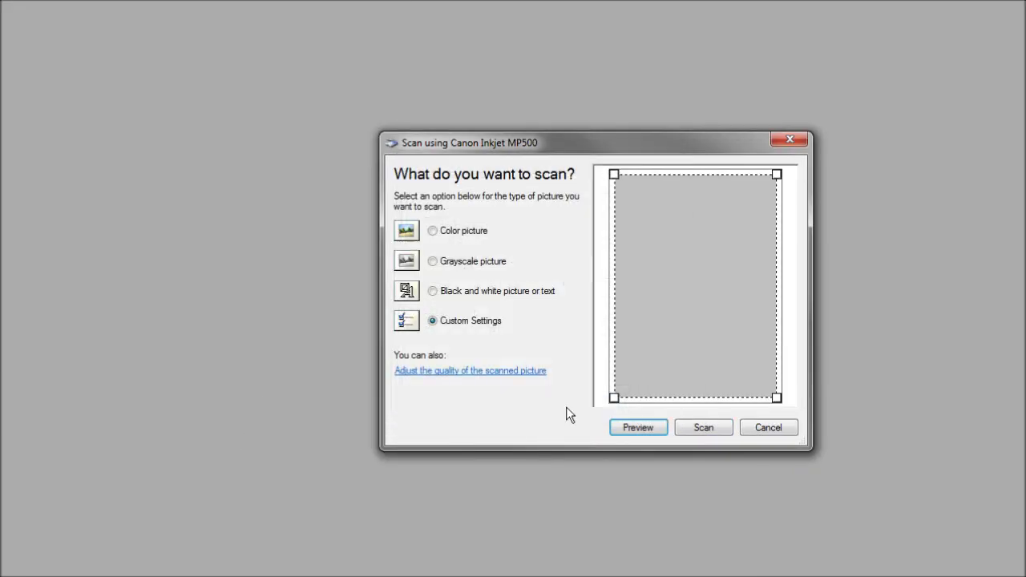
pyautogui.click(640, 428)
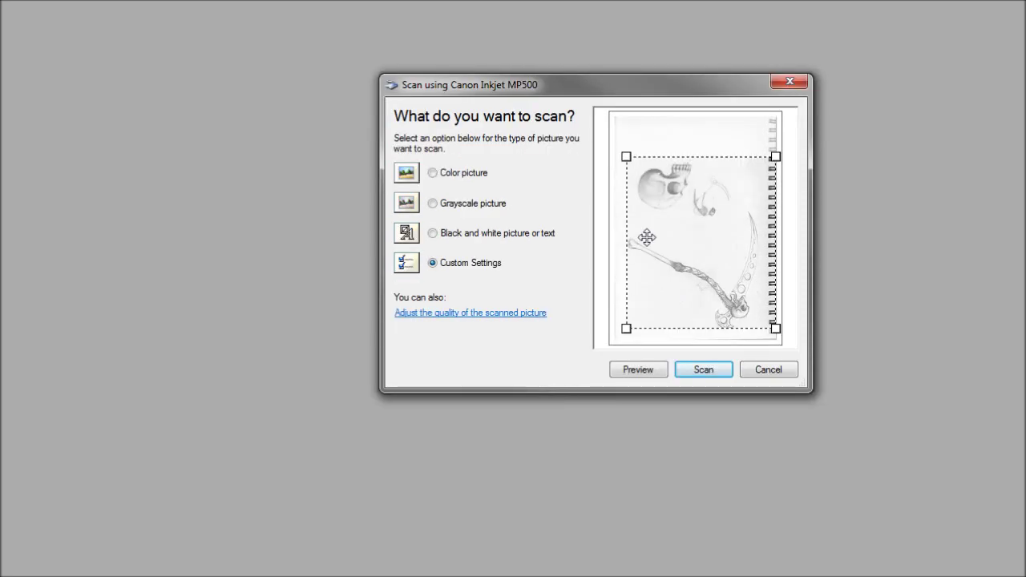
pyautogui.moveTo(626, 327); pyautogui.dragTo(632, 225)
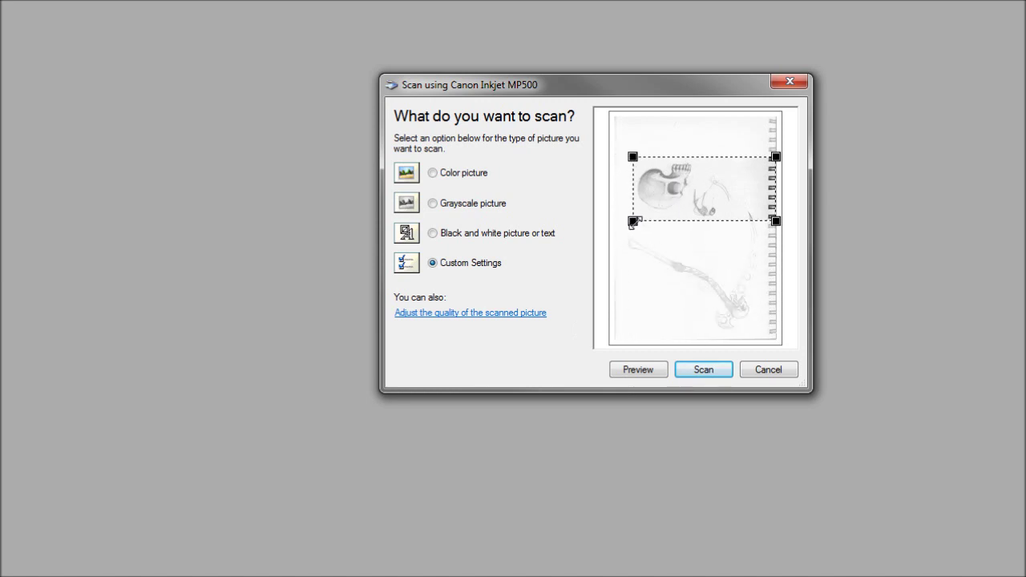
pyautogui.moveTo(775, 223); pyautogui.dragTo(612, 190)
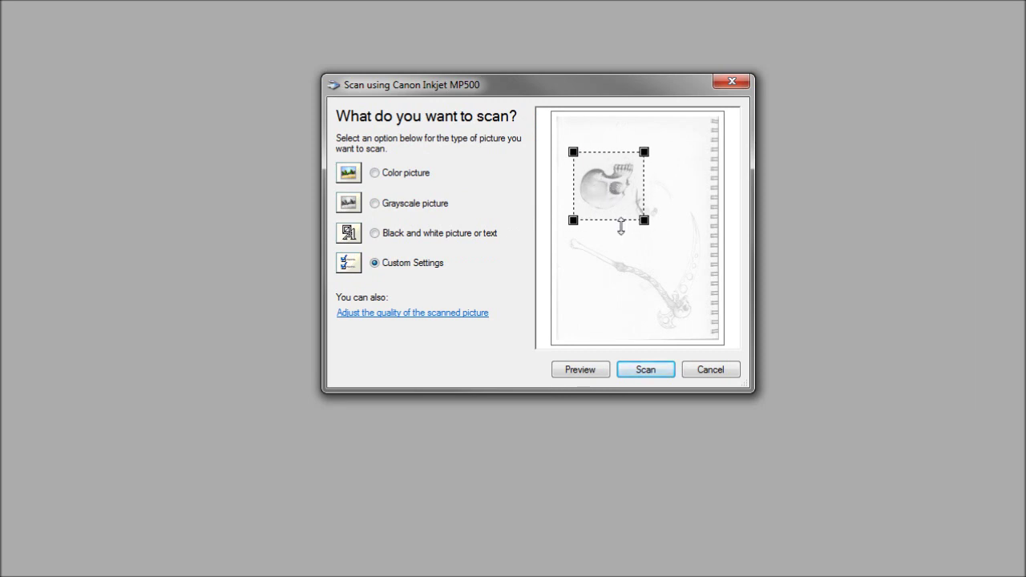
pyautogui.click(645, 372)
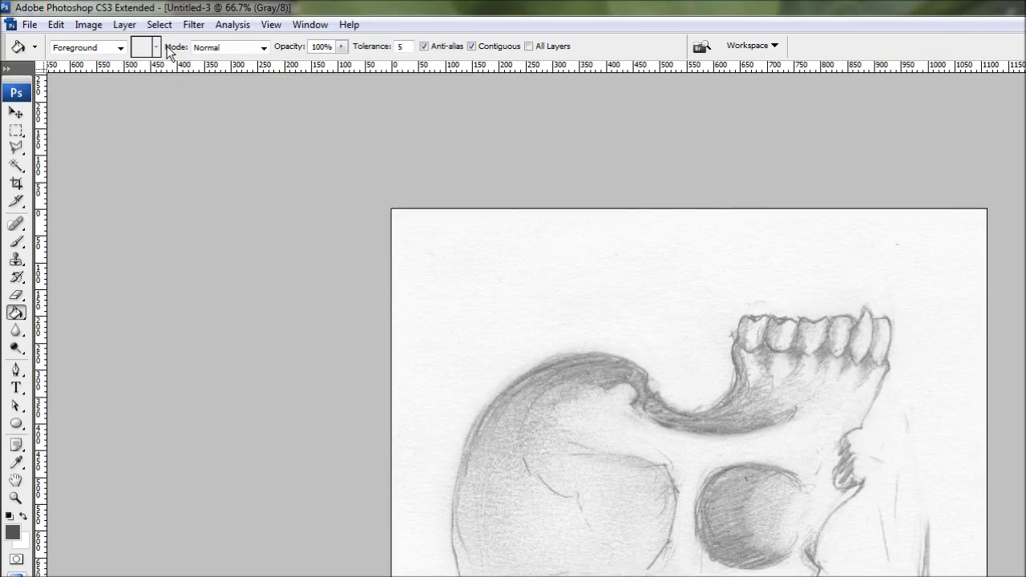
# Rotate the canvas 180° and convert the image mode to RGB.
pyautogui.click(55, 24)
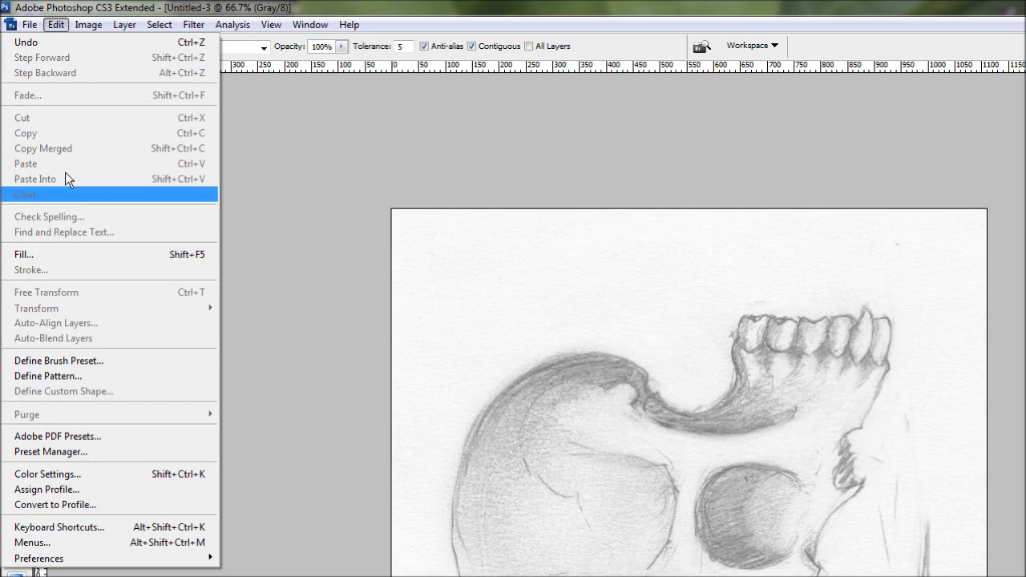
pyautogui.moveTo(84, 24)
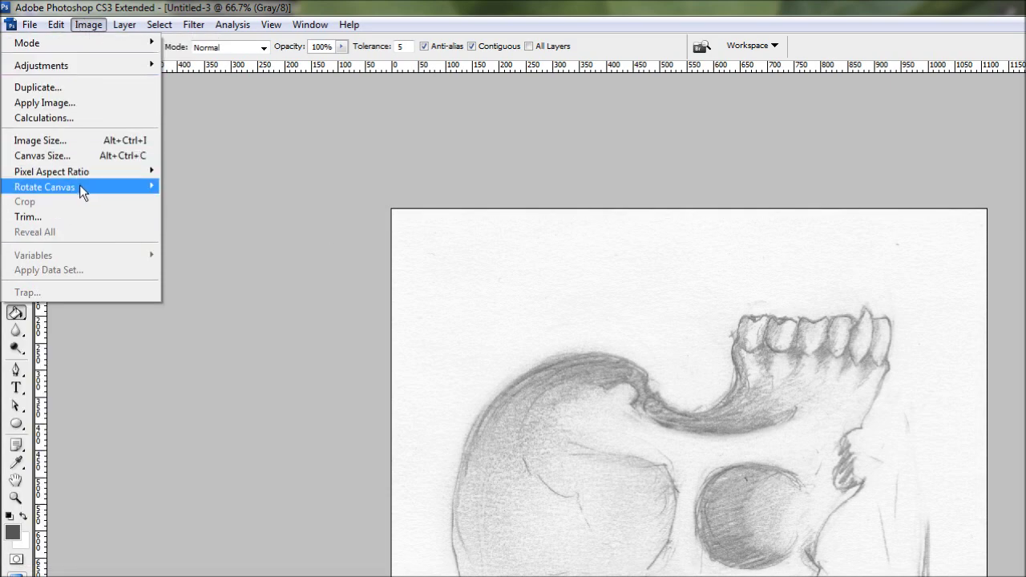
pyautogui.moveTo(79, 186)
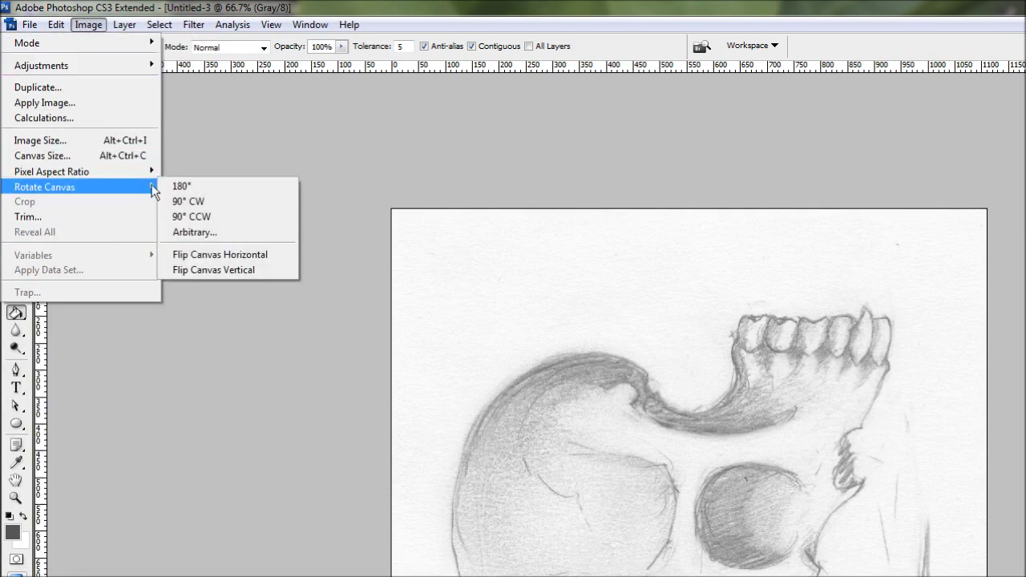
pyautogui.click(218, 187)
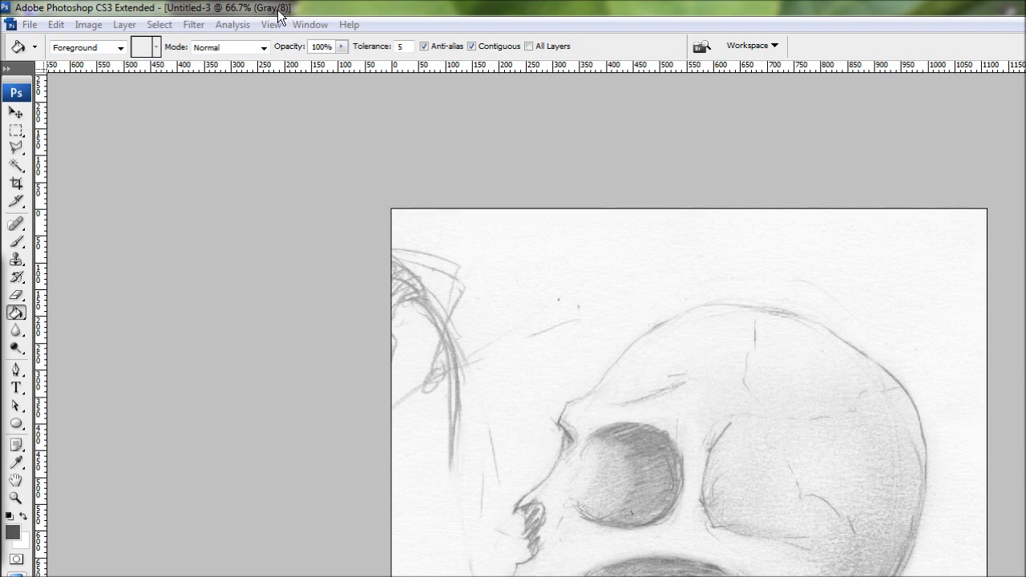
pyautogui.click(89, 25)
pyautogui.moveTo(81, 39)
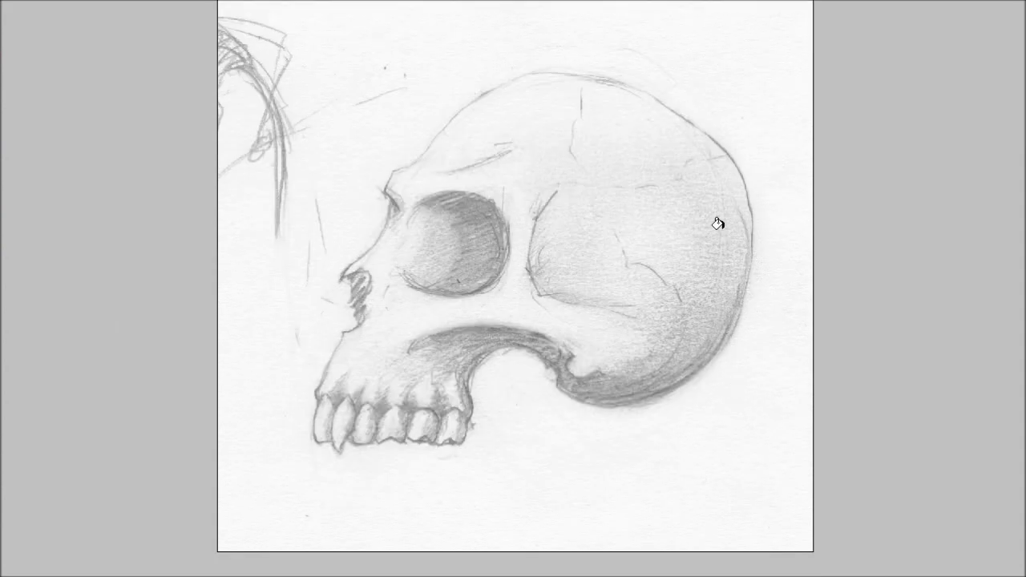
# Convert the Background layer into a regular layer named "Line art".
pyautogui.scroll(3, 732, 161)
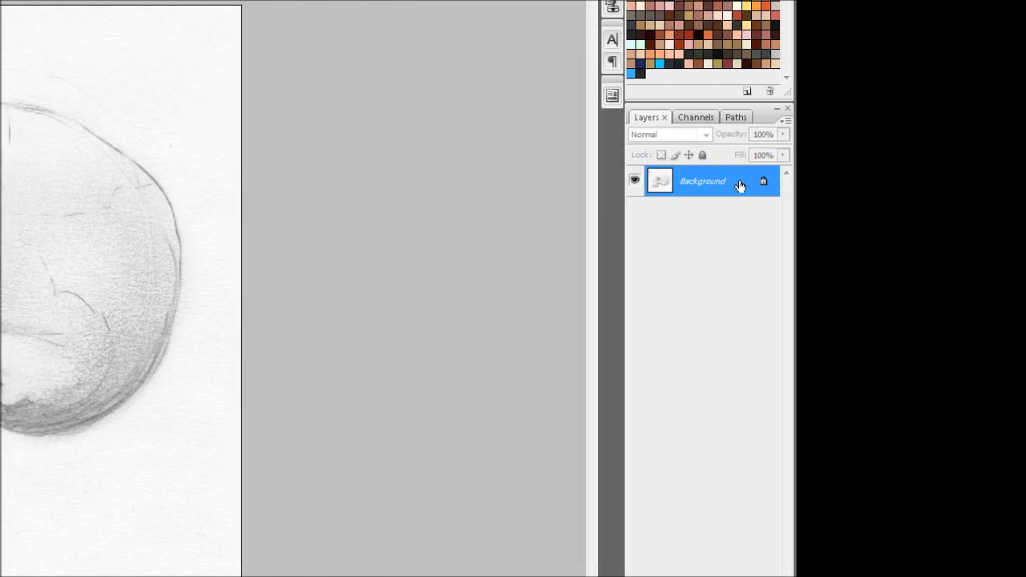
pyautogui.doubleClick(737, 190)
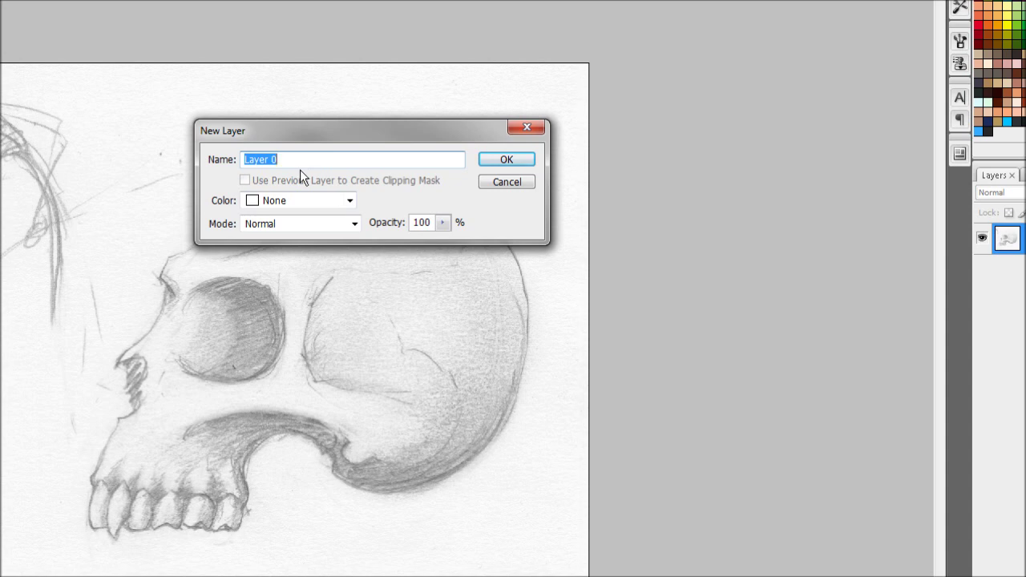
pyautogui.write('Line art')
pyautogui.click(504, 161)
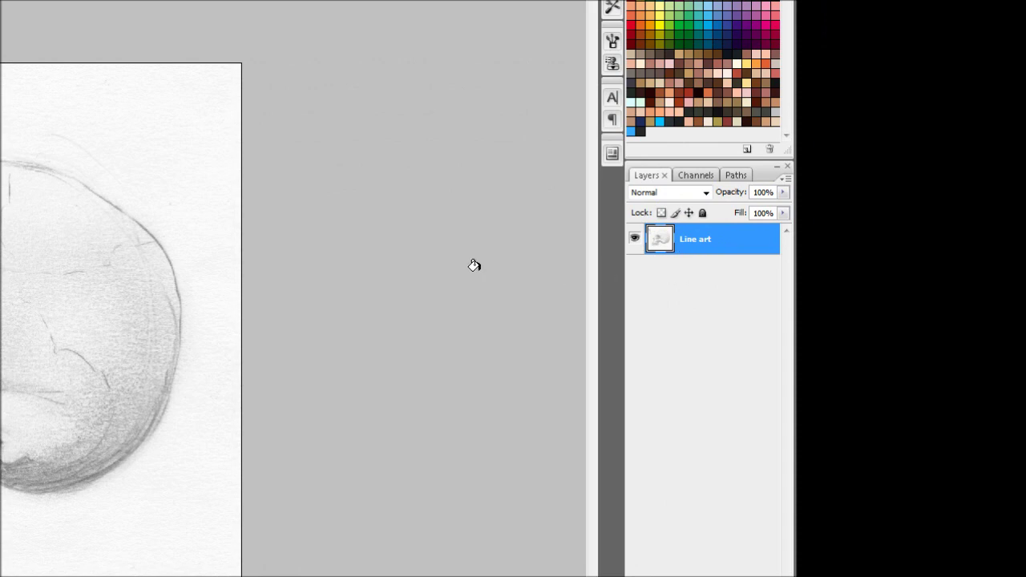
# Strengthen the pencil lines and whiten the paper with a Levels adjustment, using black input 140 and white input 240.
pyautogui.scroll(1, 321, 160)
pyautogui.scroll(1, 301, 161)
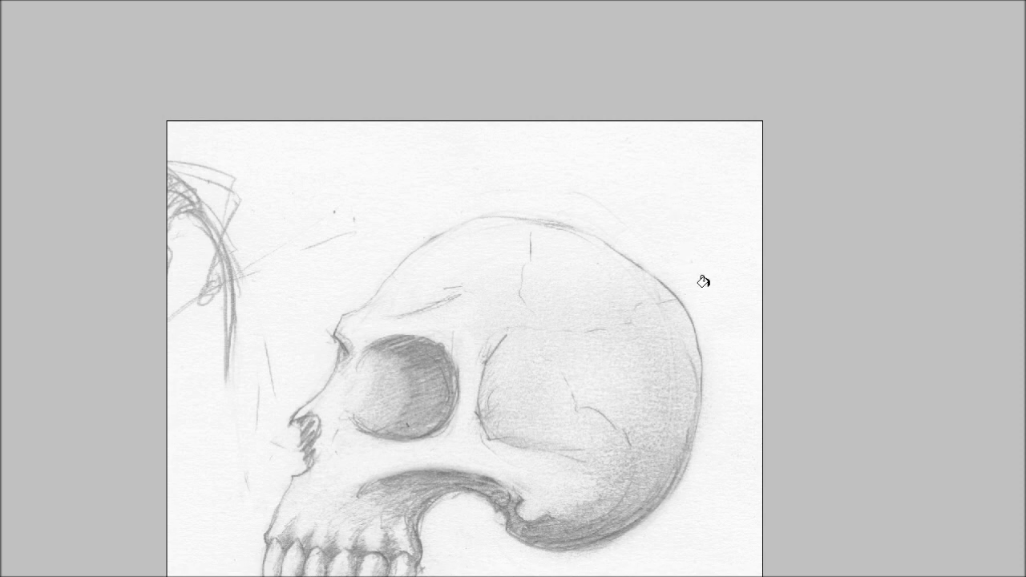
pyautogui.scroll(2, 321, 132)
pyautogui.scroll(1, 421, 176)
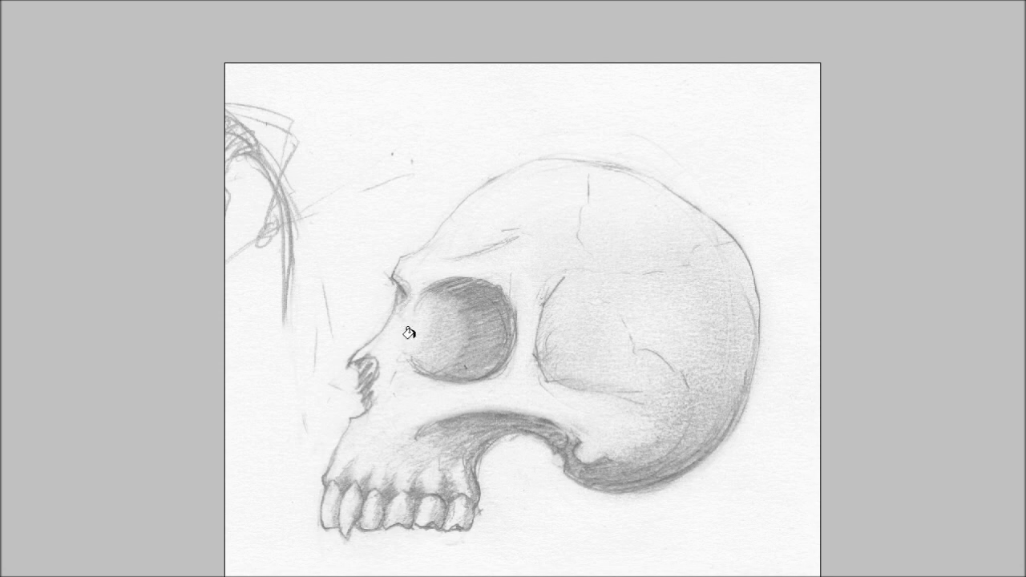
pyautogui.scroll(-1, 425, 409)
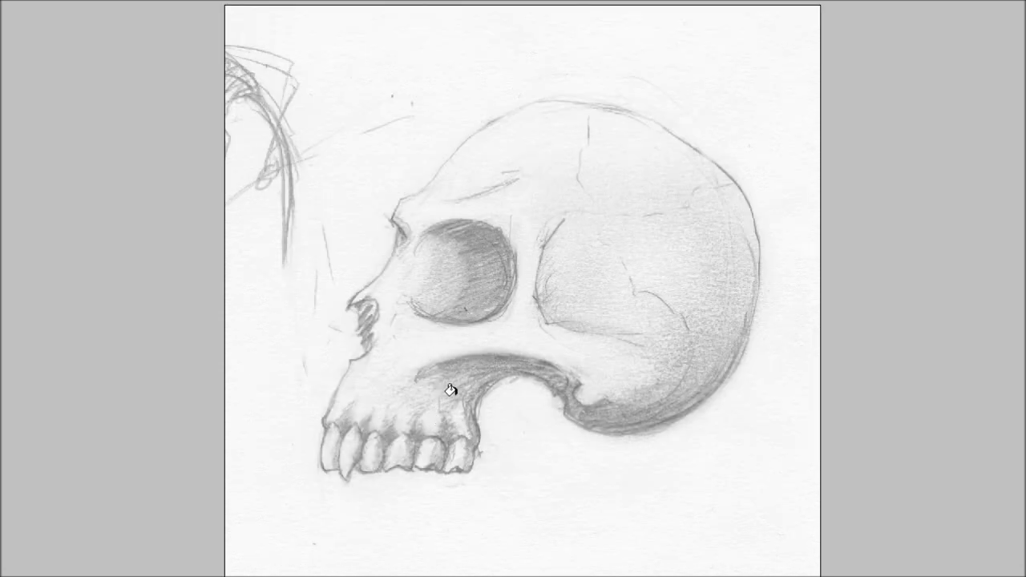
pyautogui.press('v')
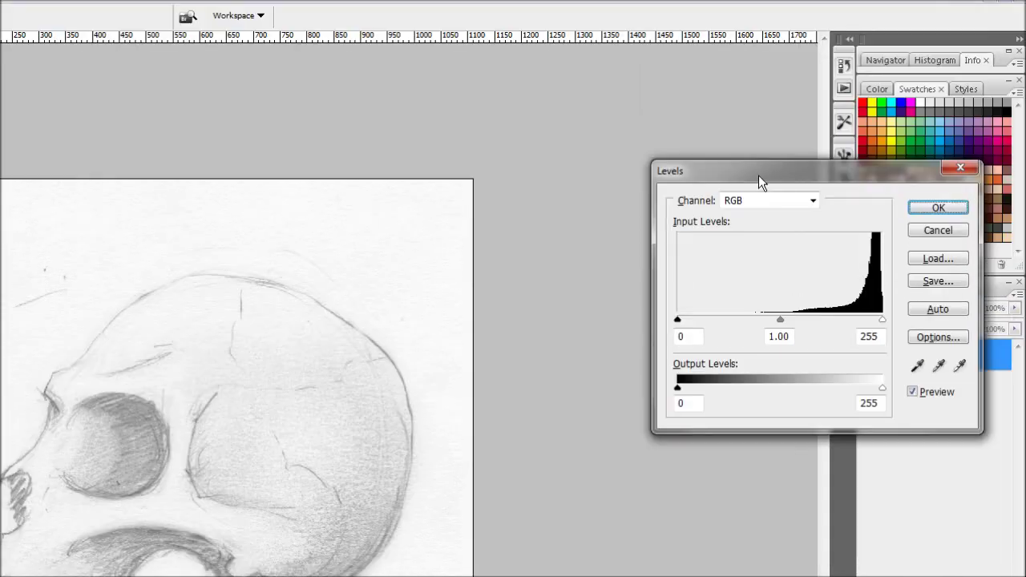
pyautogui.moveTo(758, 58); pyautogui.dragTo(89, 256)
pyautogui.moveTo(323, 311); pyautogui.dragTo(752, 166)
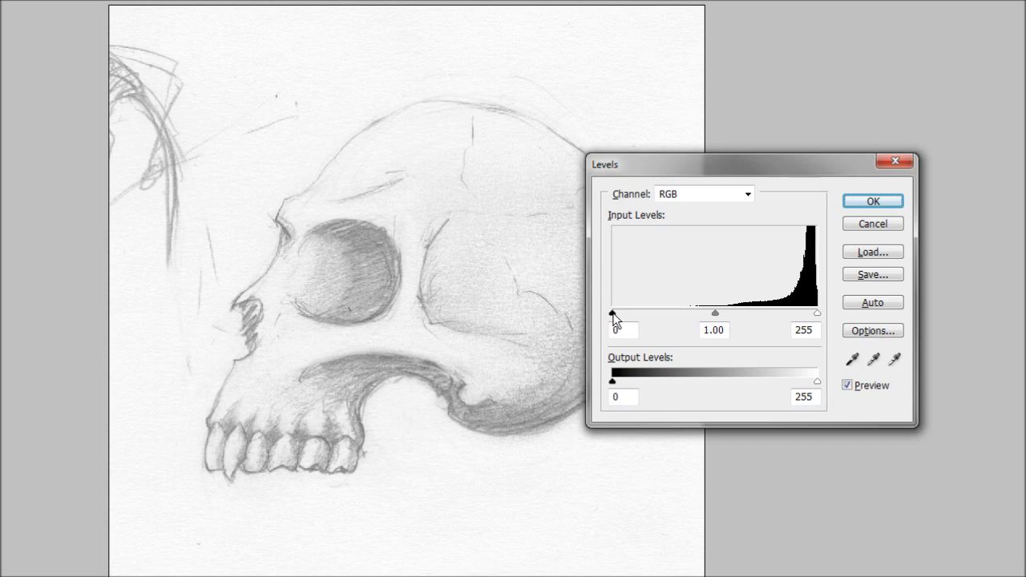
pyautogui.moveTo(612, 314); pyautogui.dragTo(709, 313)
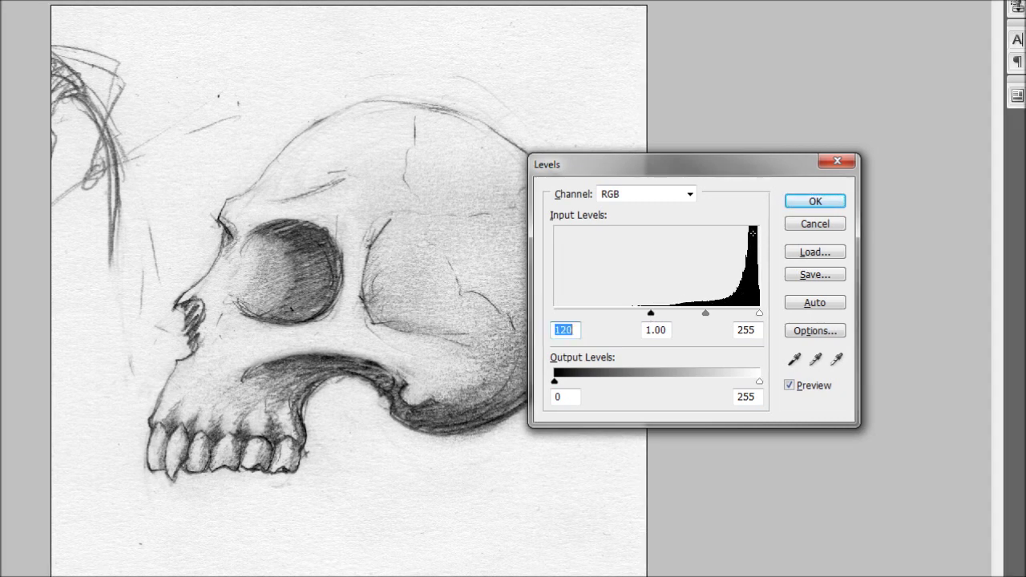
pyautogui.moveTo(651, 313)
pyautogui.mouseDown()
pyautogui.moveTo(746, 315)
pyautogui.moveTo(667, 307)
pyautogui.mouseUp()
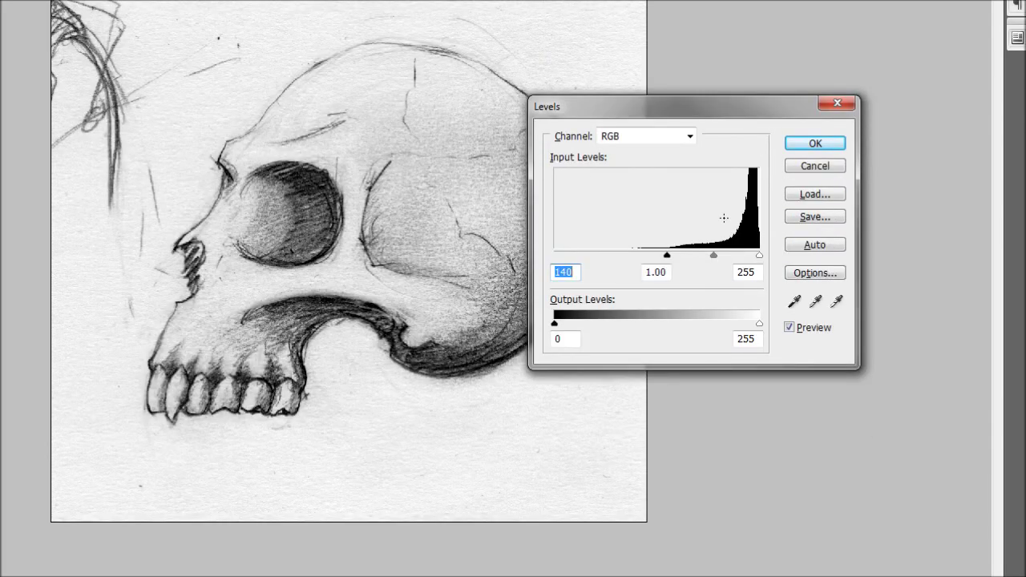
pyautogui.moveTo(759, 255)
pyautogui.mouseDown()
pyautogui.moveTo(698, 253)
pyautogui.moveTo(757, 253)
pyautogui.moveTo(747, 253)
pyautogui.mouseUp()
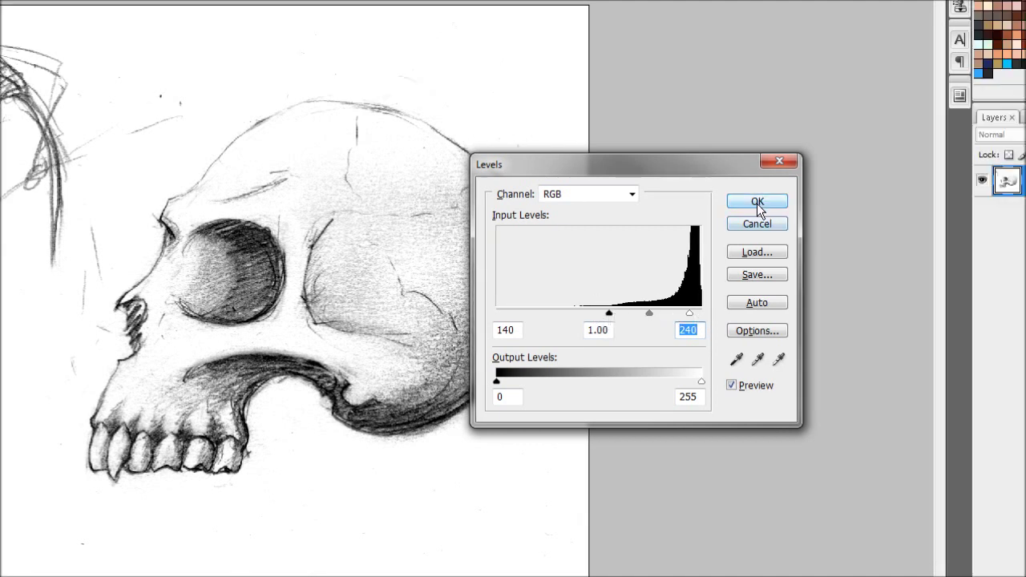
pyautogui.click(756, 202)
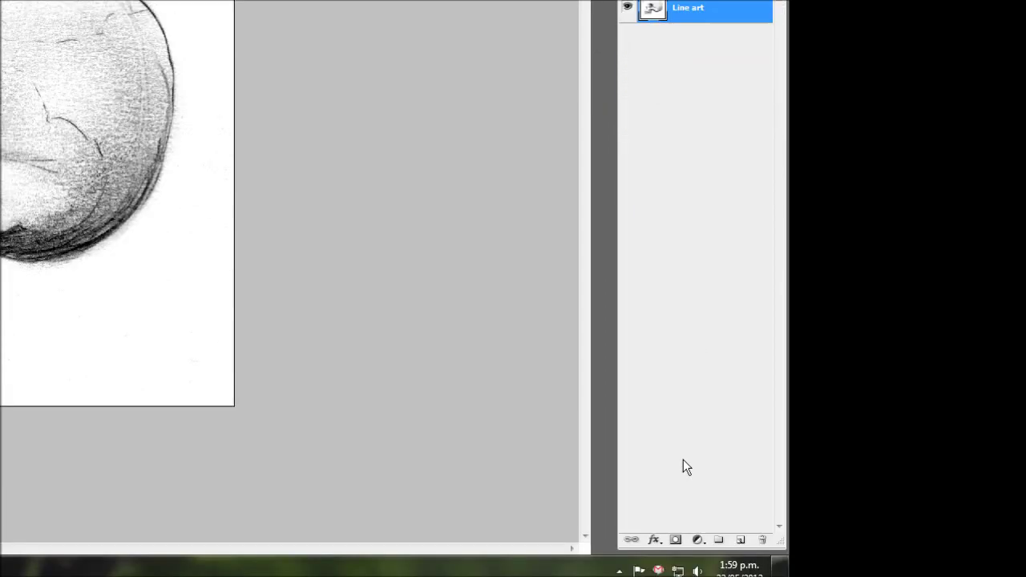
# Add a layer mask to the Line art layer and make the mask the active editing target.
pyautogui.click(676, 531)
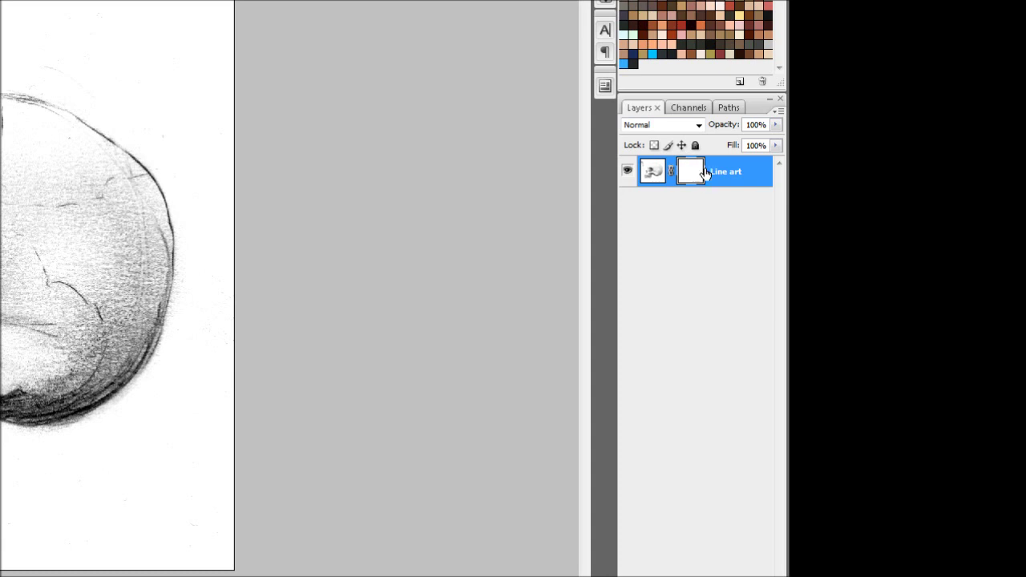
pyautogui.click(651, 172)
pyautogui.click(694, 172)
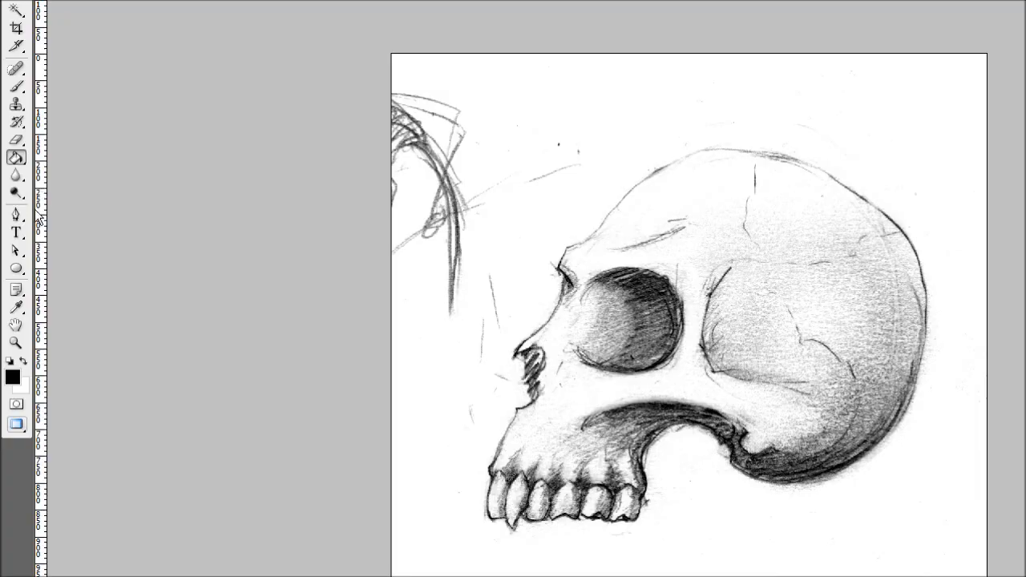
# Set up the Brush tool with 100% flow and the soft round 300 px brush for painting on the mask.
pyautogui.click(16, 146)
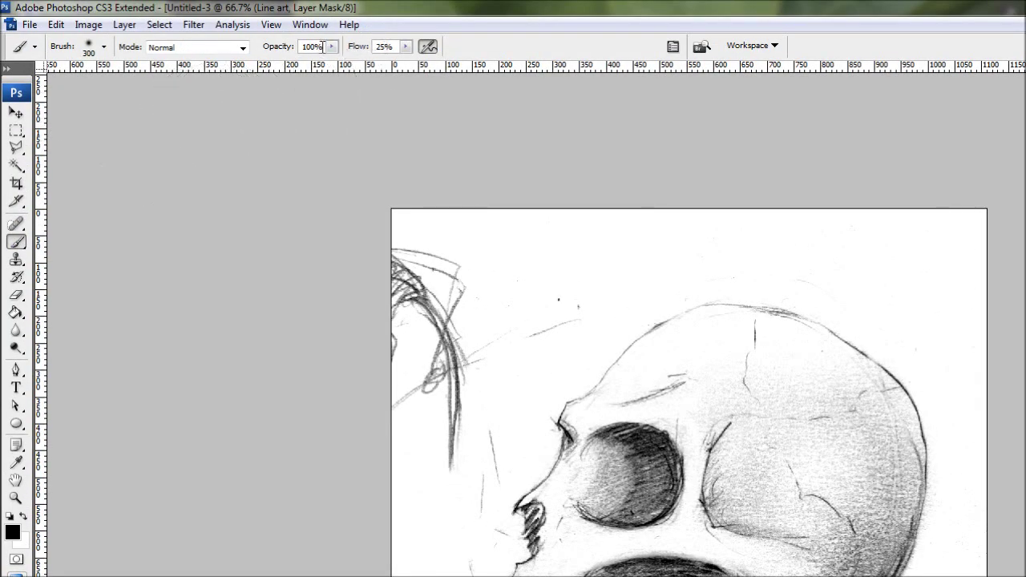
pyautogui.click(405, 47)
pyautogui.moveTo(411, 62); pyautogui.dragTo(474, 66)
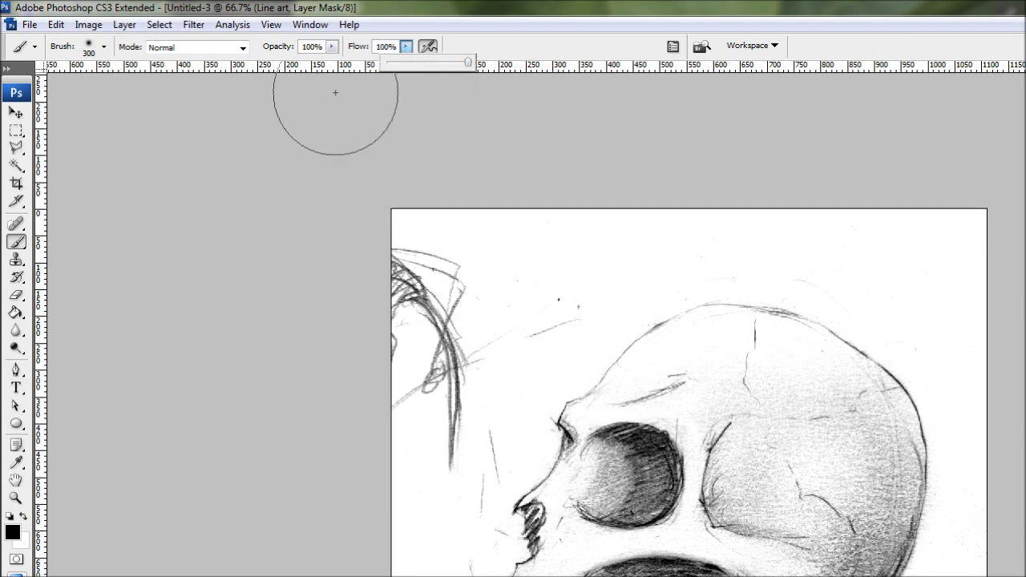
pyautogui.click(103, 46)
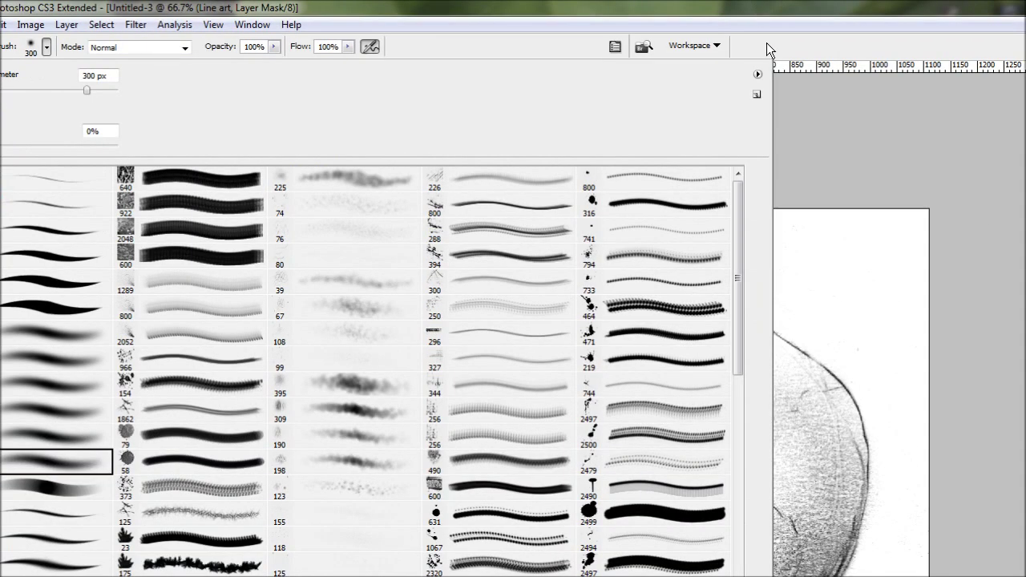
pyautogui.press('Return')
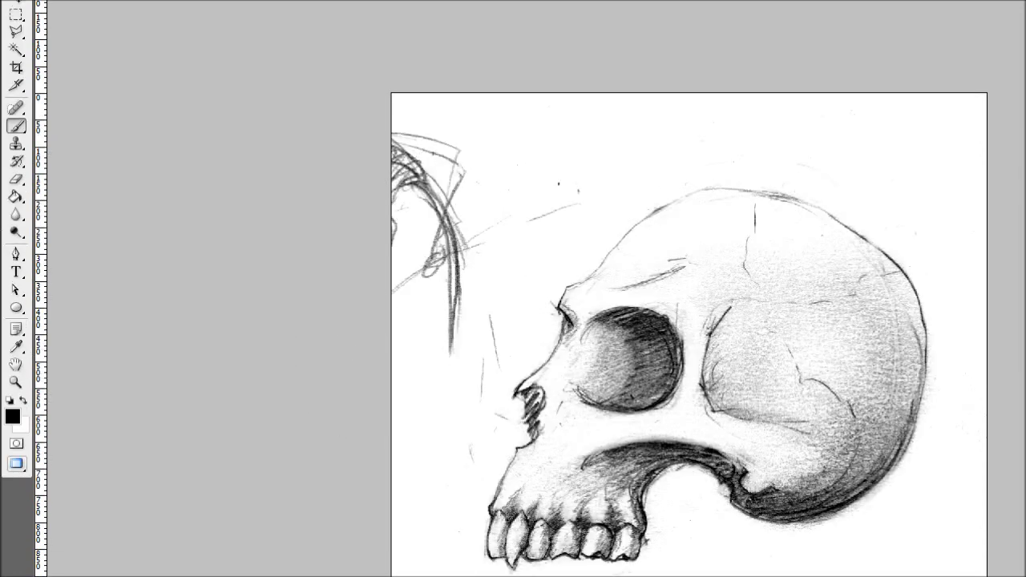
# Try hiding the area around the skull's eye socket with black on the mask, and restore it by painting white.
pyautogui.click(758, 326)
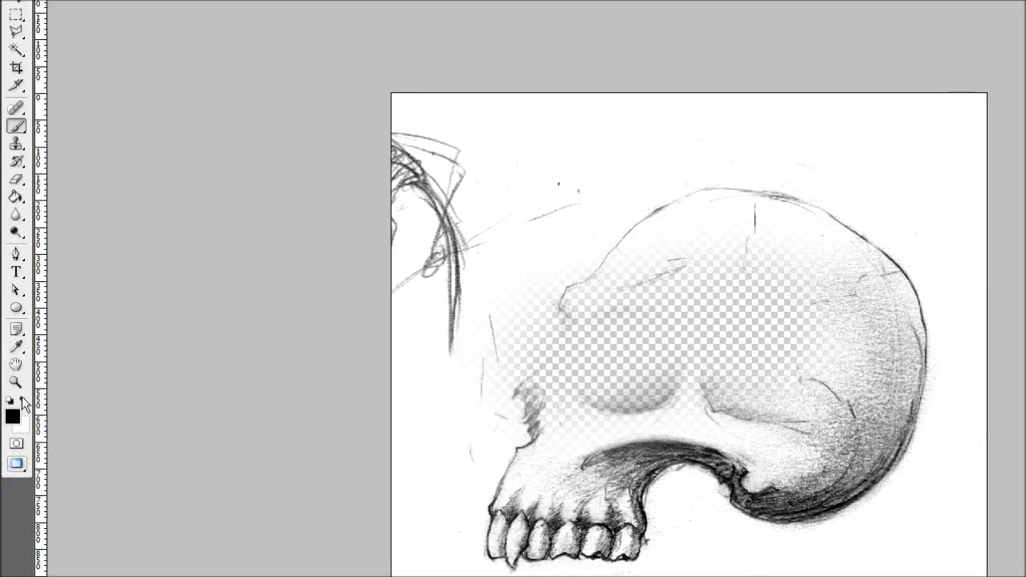
pyautogui.click(23, 399)
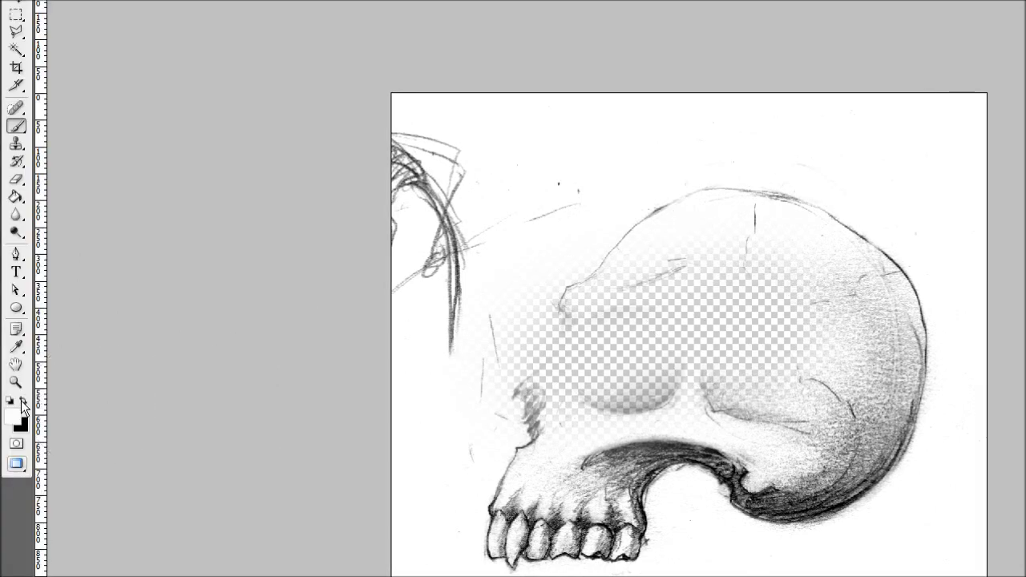
pyautogui.moveTo(412, 384)
pyautogui.mouseDown()
pyautogui.moveTo(485, 412)
pyautogui.moveTo(802, 208)
pyautogui.mouseUp()
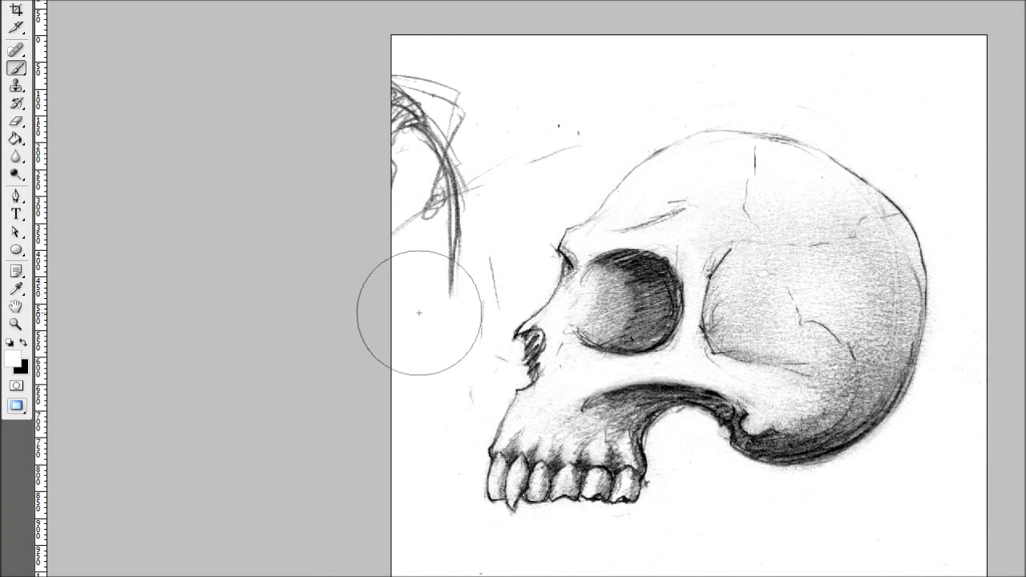
# Hide the stray sketch lines in front of the skull's forehead by painting black on the layer mask.
pyautogui.click(24, 343)
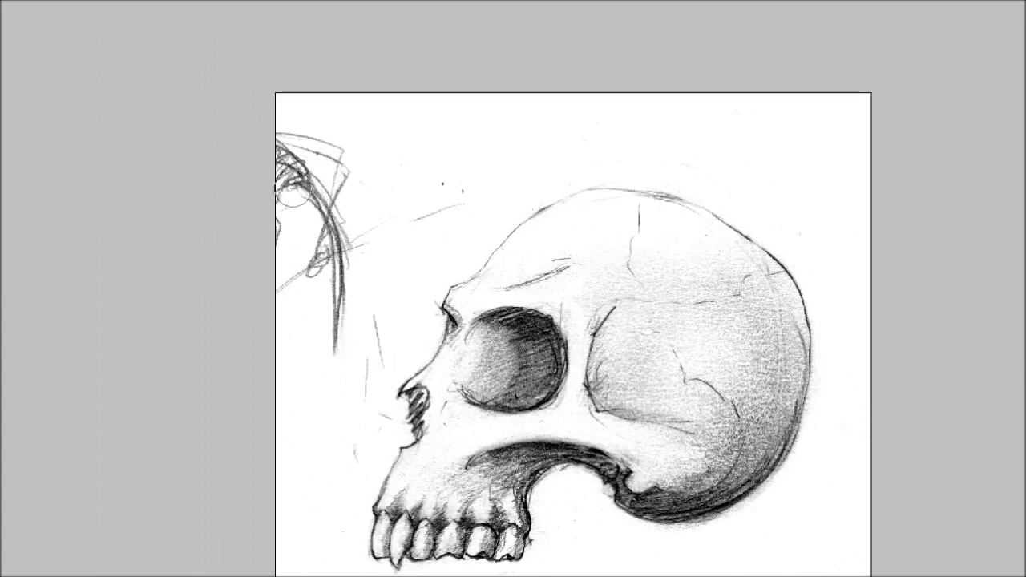
pyautogui.moveTo(325, 362)
pyautogui.mouseDown()
pyautogui.moveTo(321, 192)
pyautogui.moveTo(311, 260)
pyautogui.moveTo(433, 196)
pyautogui.moveTo(361, 174)
pyautogui.moveTo(275, 276)
pyautogui.moveTo(327, 157)
pyautogui.moveTo(312, 255)
pyautogui.moveTo(293, 291)
pyautogui.moveTo(310, 142)
pyautogui.mouseUp()
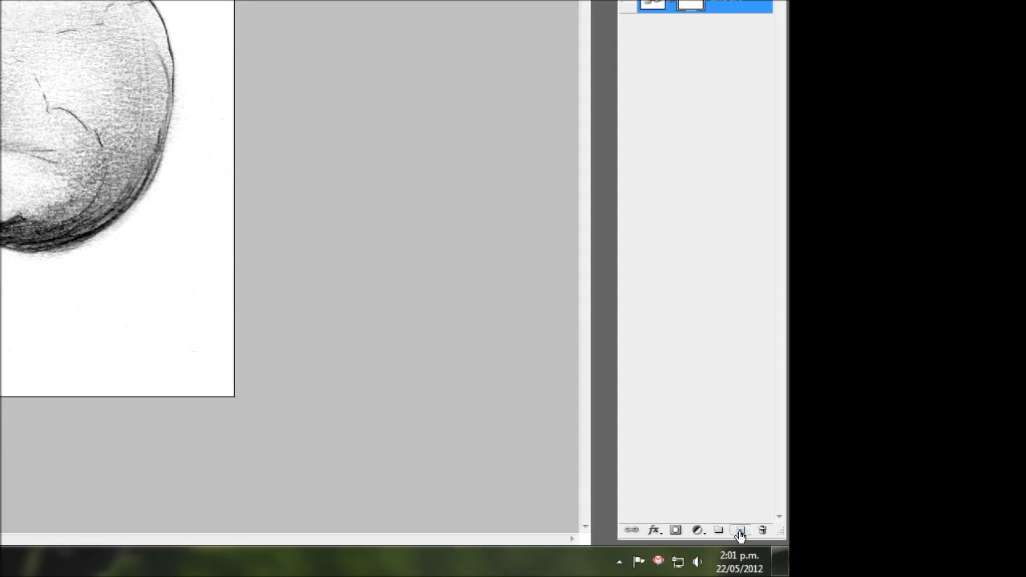
# Create a new empty layer and place it beneath the Line art layer.
pyautogui.click(740, 535)
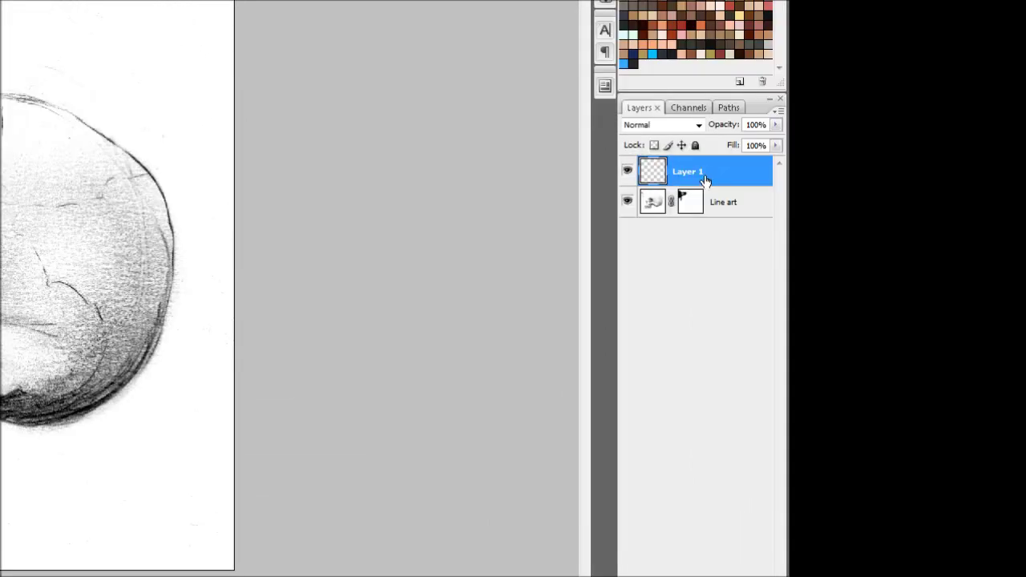
pyautogui.moveTo(687, 174); pyautogui.dragTo(672, 208)
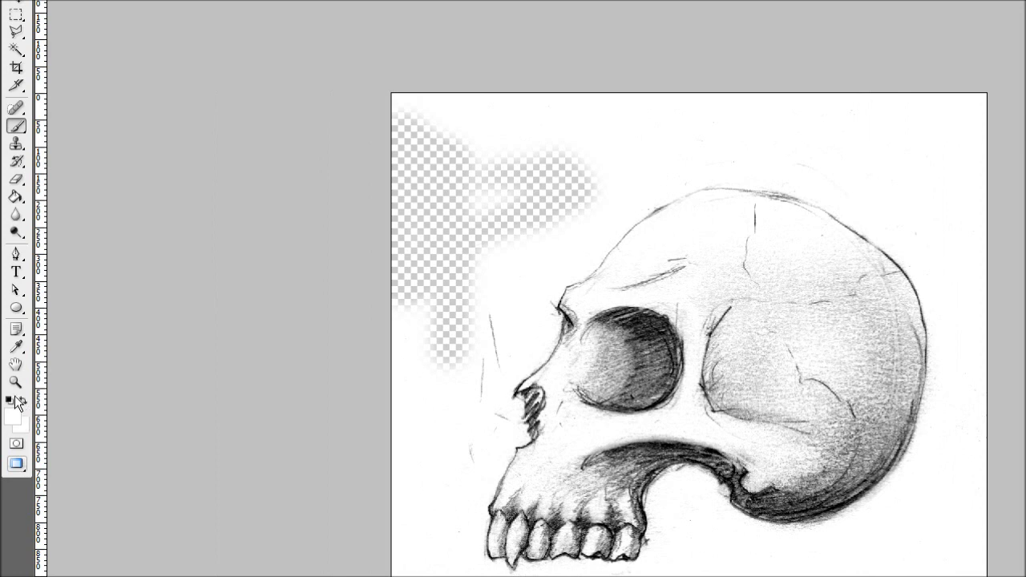
# Fill the empty layer beneath the Line art layer with white using the Paint Bucket tool.
pyautogui.click(17, 196)
pyautogui.click(431, 227)
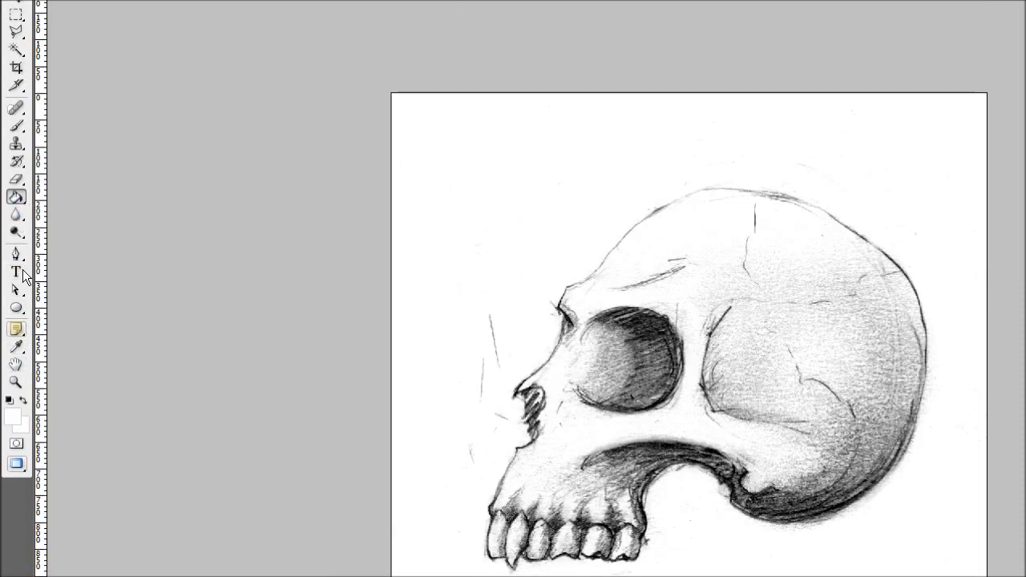
# Hide the remaining stray pencil marks around the skull by brushing on the Line art layer's mask.
pyautogui.click(16, 126)
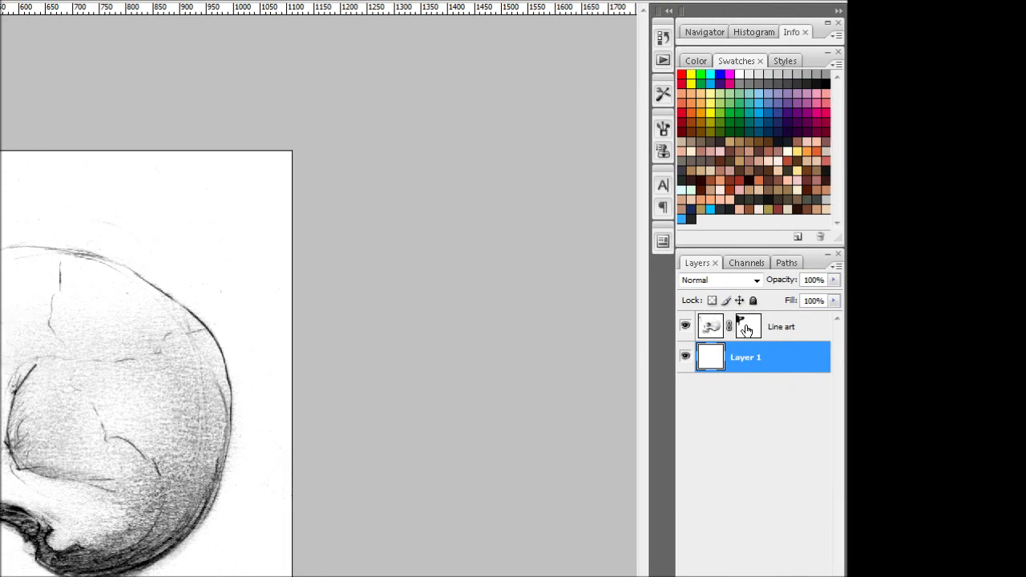
pyautogui.click(746, 329)
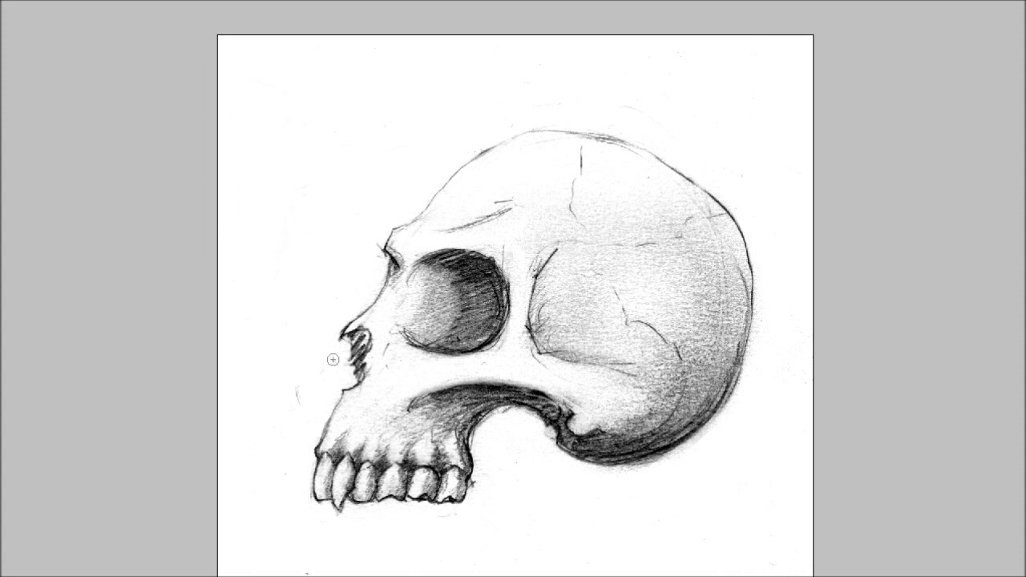
pyautogui.scroll(1, 289, 156)
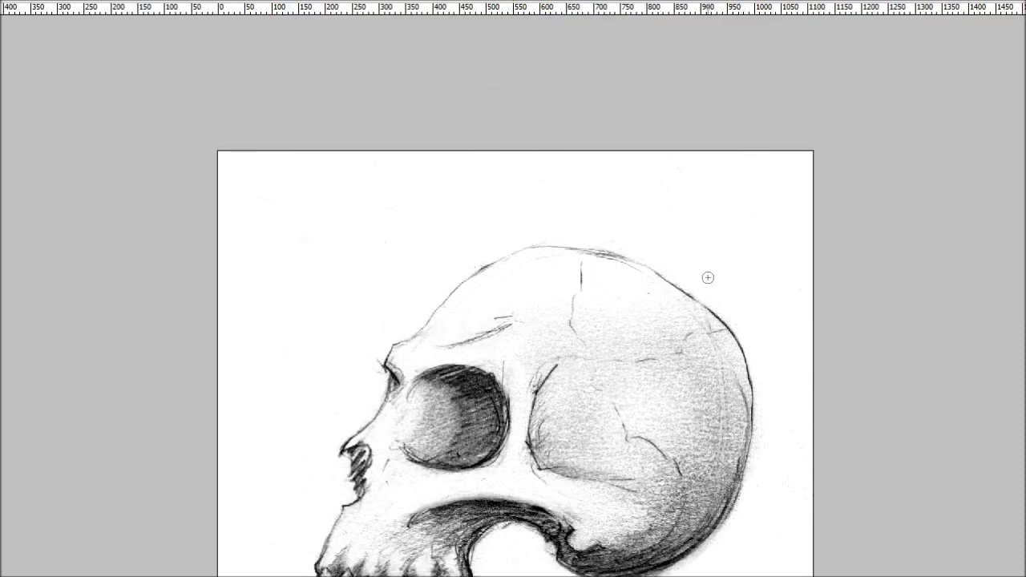
pyautogui.hscroll(1, 712, 251)
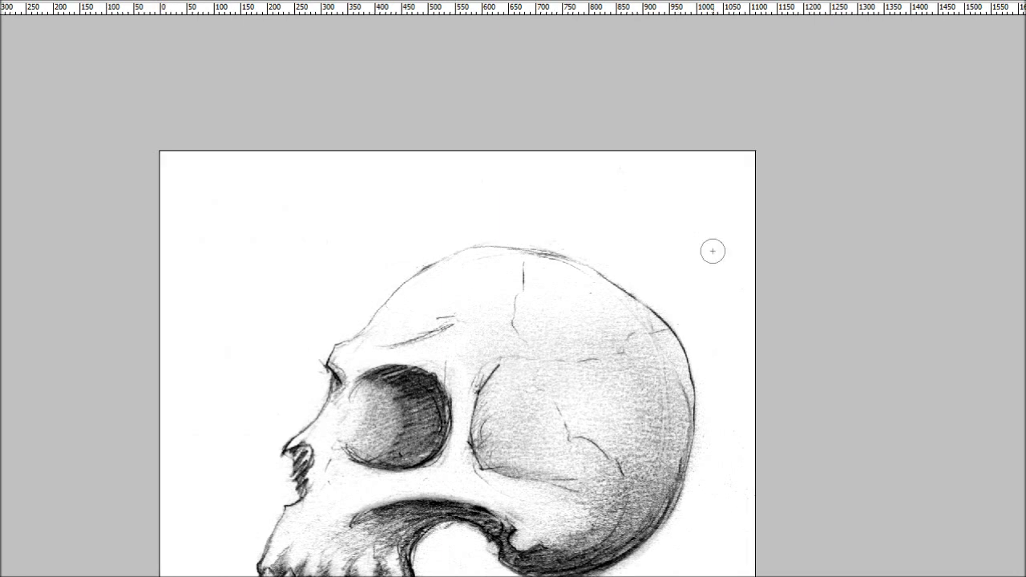
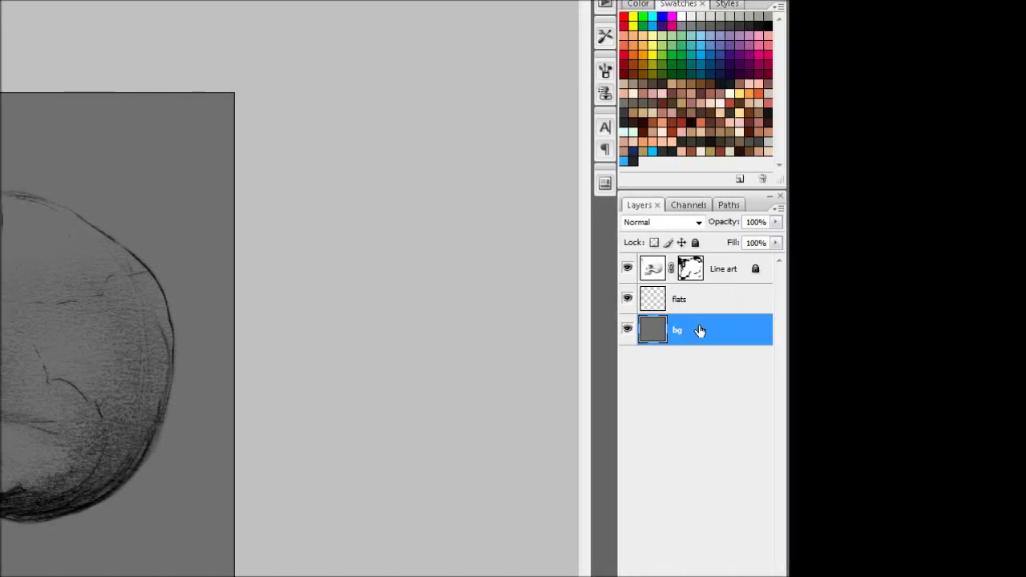
# Fully lock the bg layer and make the flats layer active.
pyautogui.click(696, 243)
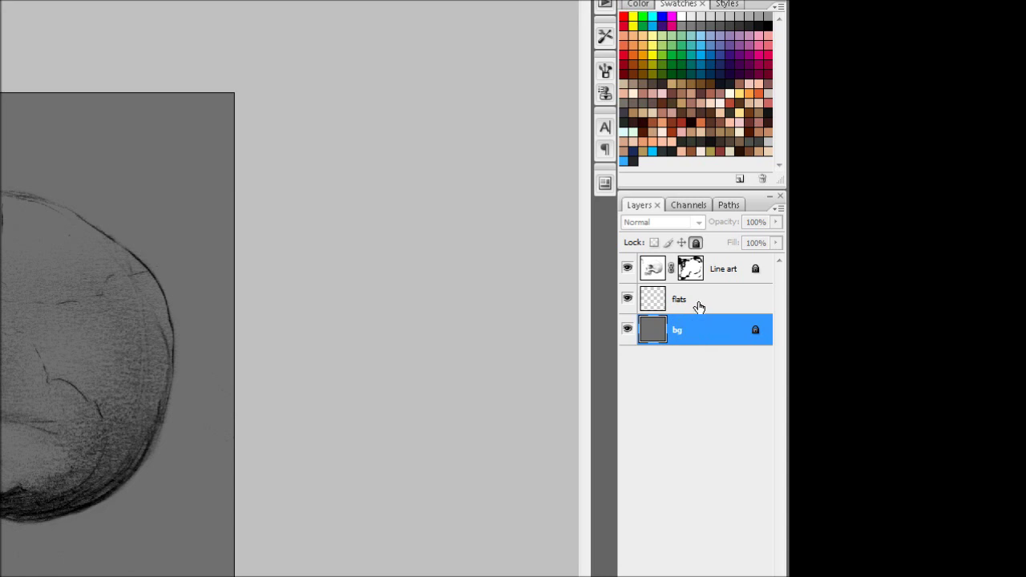
pyautogui.click(705, 302)
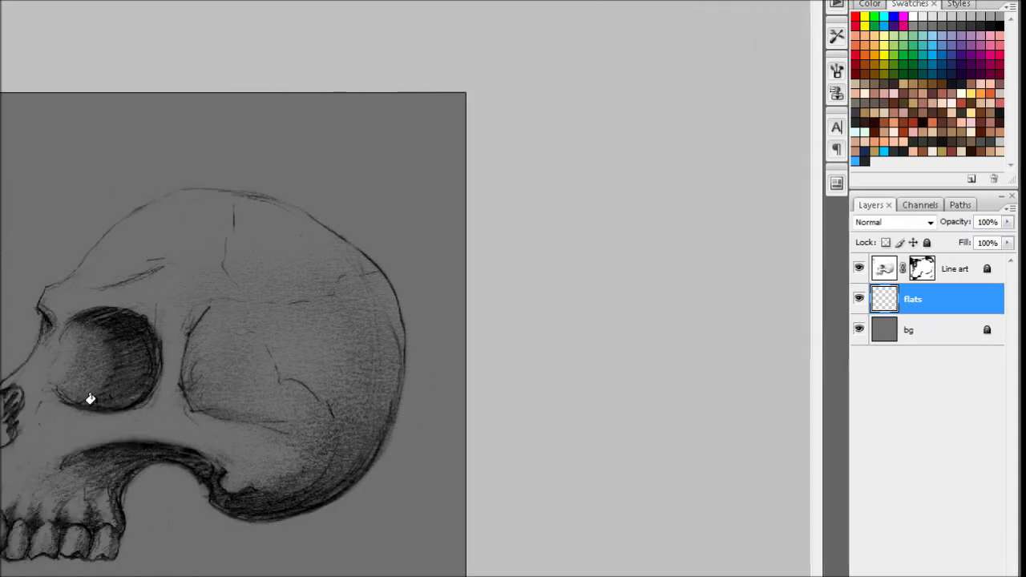
# Choose the hard round 19 px brush and paint a beige patch on the flats layer between the eye socket and the temple.
pyautogui.press('Tab')
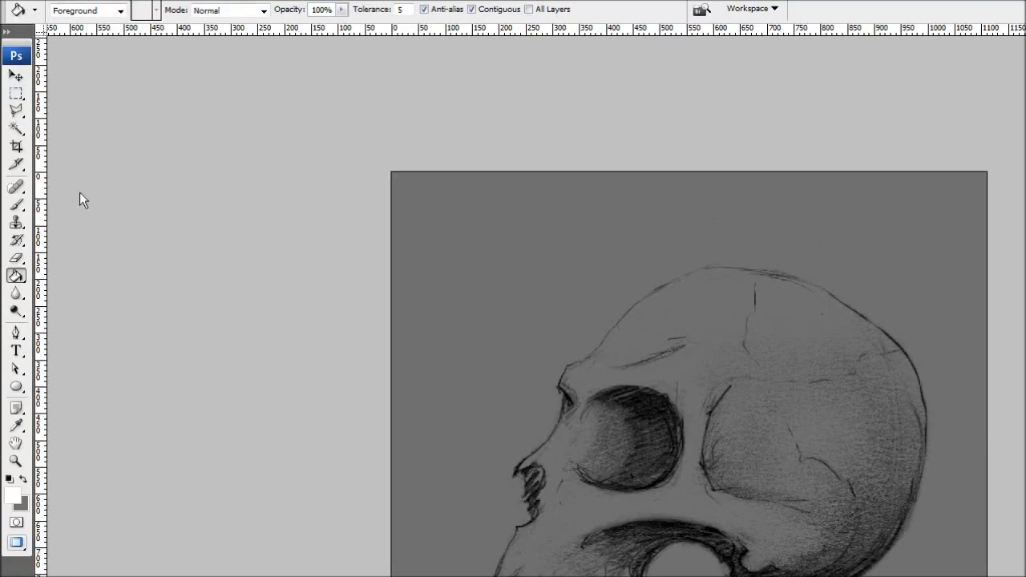
pyautogui.click(19, 208)
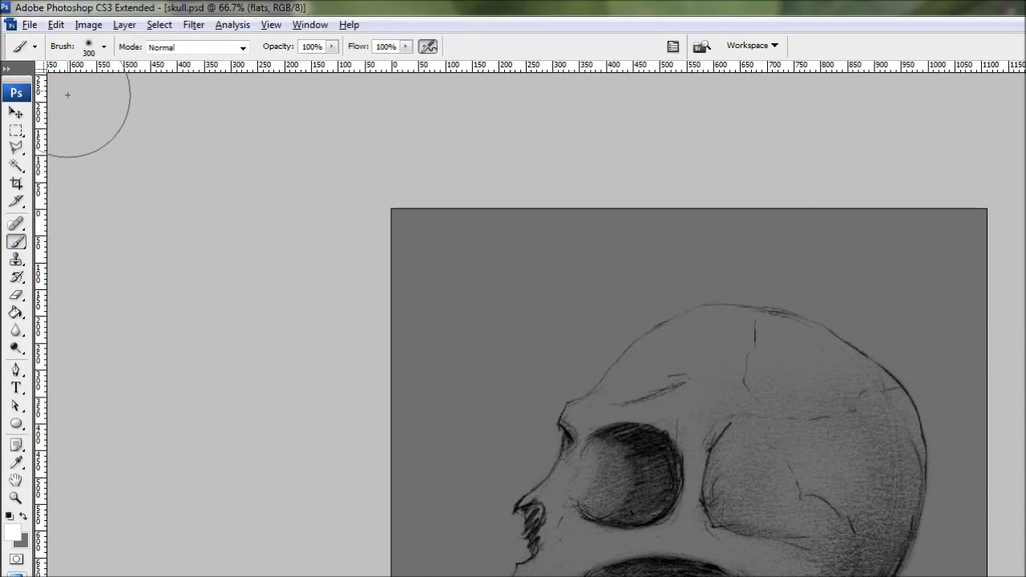
pyautogui.click(104, 49)
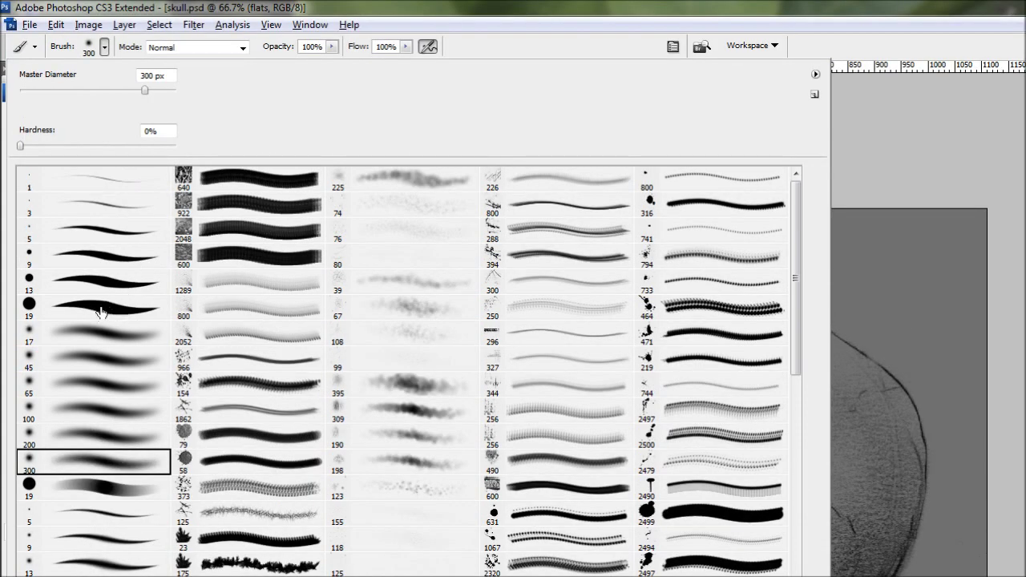
pyautogui.click(92, 309)
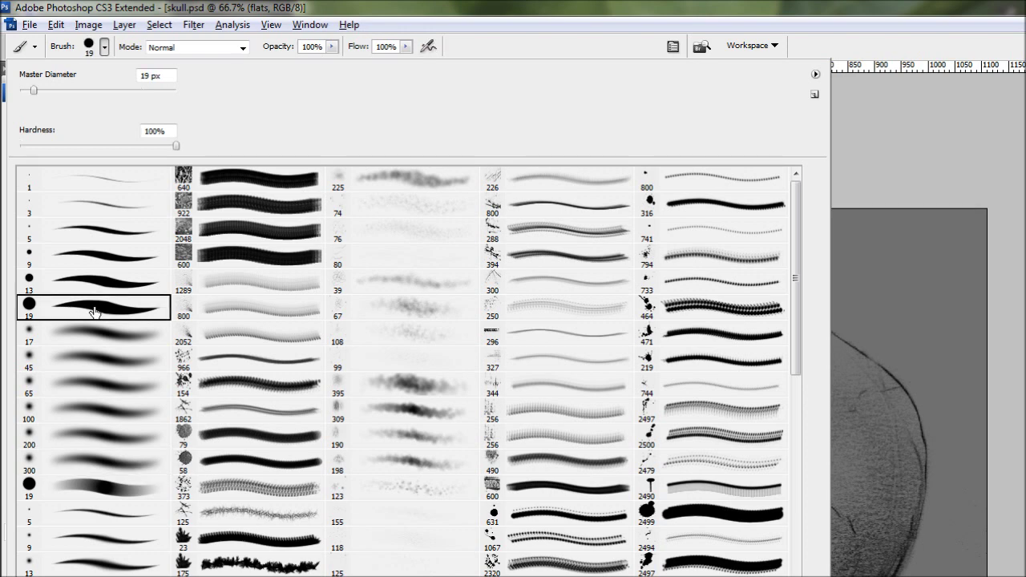
pyautogui.click(613, 52)
pyautogui.press('Tab')
pyautogui.press('f')
pyautogui.press('f')
pyautogui.press('f')
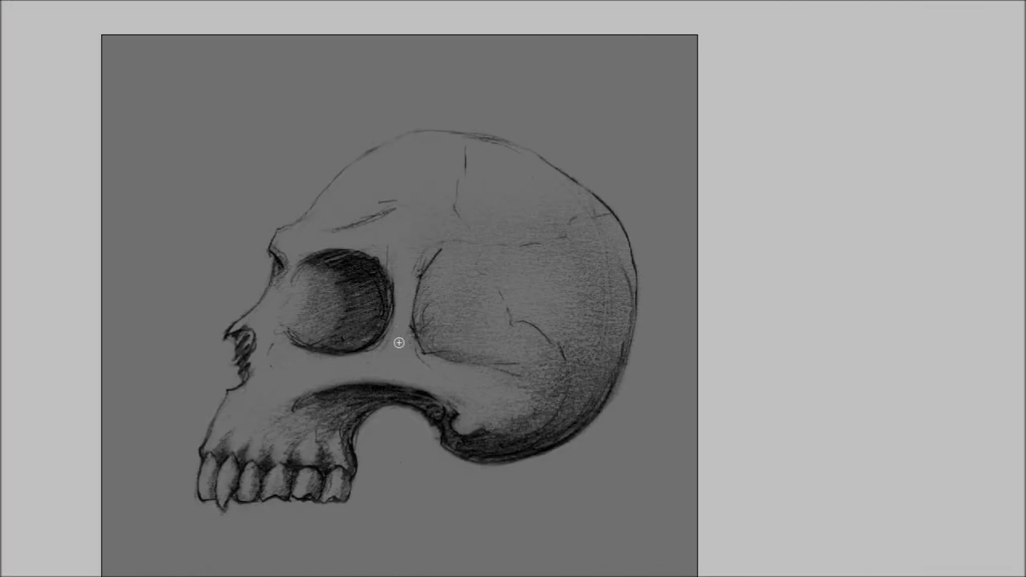
pyautogui.moveTo(406, 352)
pyautogui.mouseDown()
pyautogui.moveTo(377, 346)
pyautogui.moveTo(405, 343)
pyautogui.moveTo(376, 346)
pyautogui.moveTo(411, 321)
pyautogui.mouseUp()
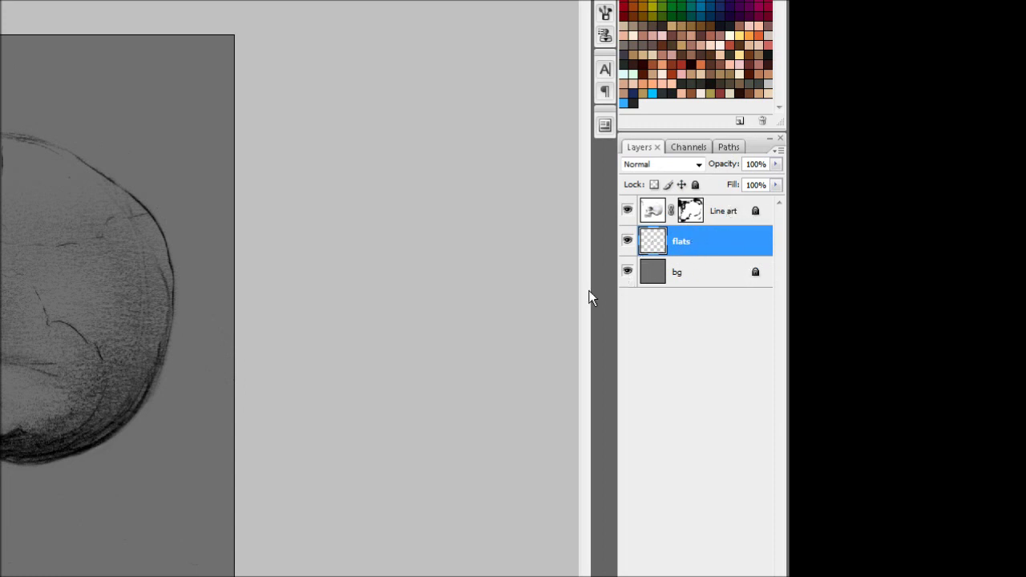
# Try to paint on the locked bg layer and return to the flats layer.
pyautogui.click(678, 283)
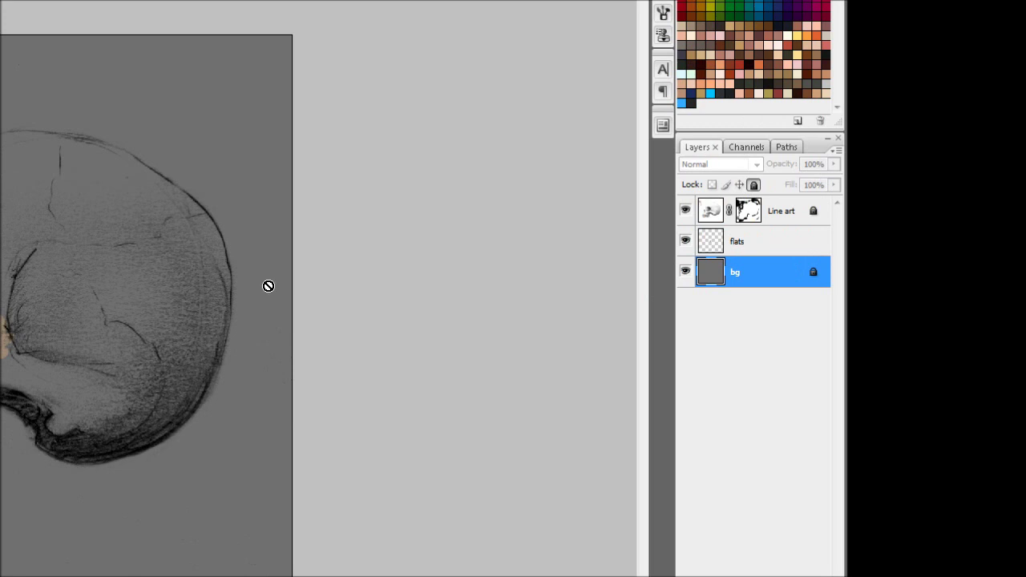
pyautogui.click(268, 287)
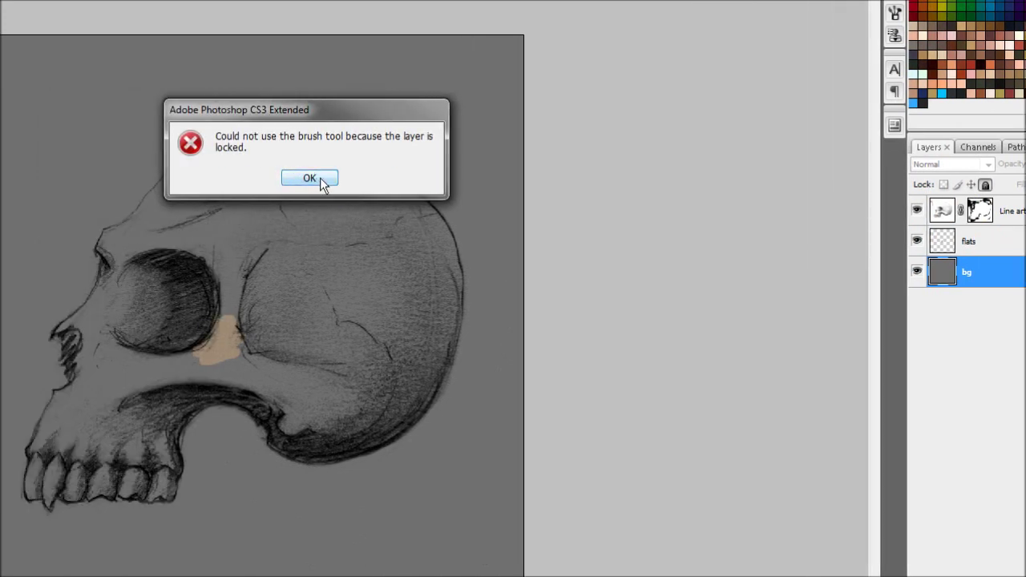
pyautogui.click(320, 177)
pyautogui.click(978, 240)
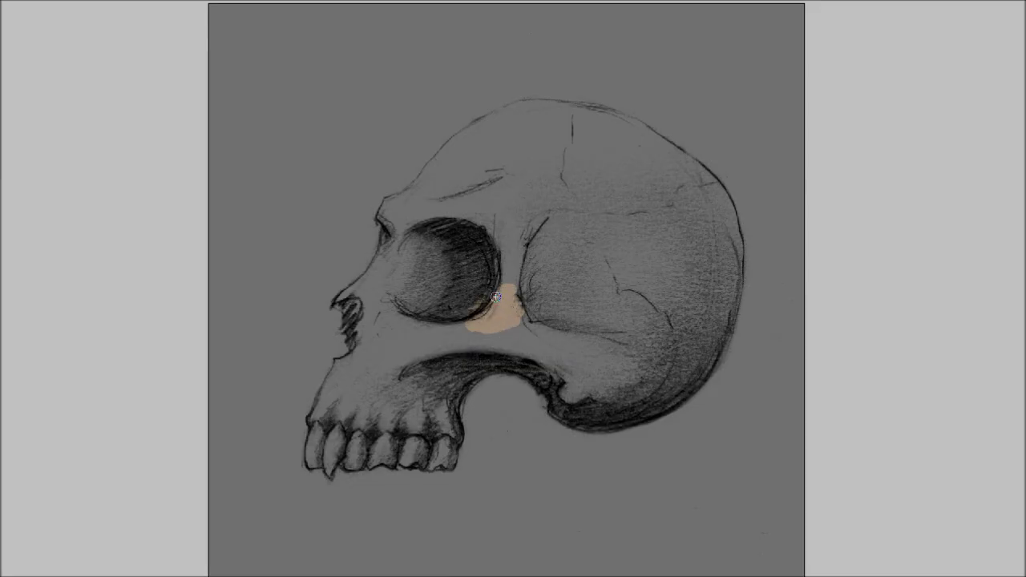
# Enlarge the brush and block in the interior of the skull with flat beige on the flats layer.
pyautogui.press(']')
pyautogui.press(']')
pyautogui.press(']')
pyautogui.press(']')
pyautogui.press(']')
pyautogui.press(']')
pyautogui.press(']')
pyautogui.press(']')
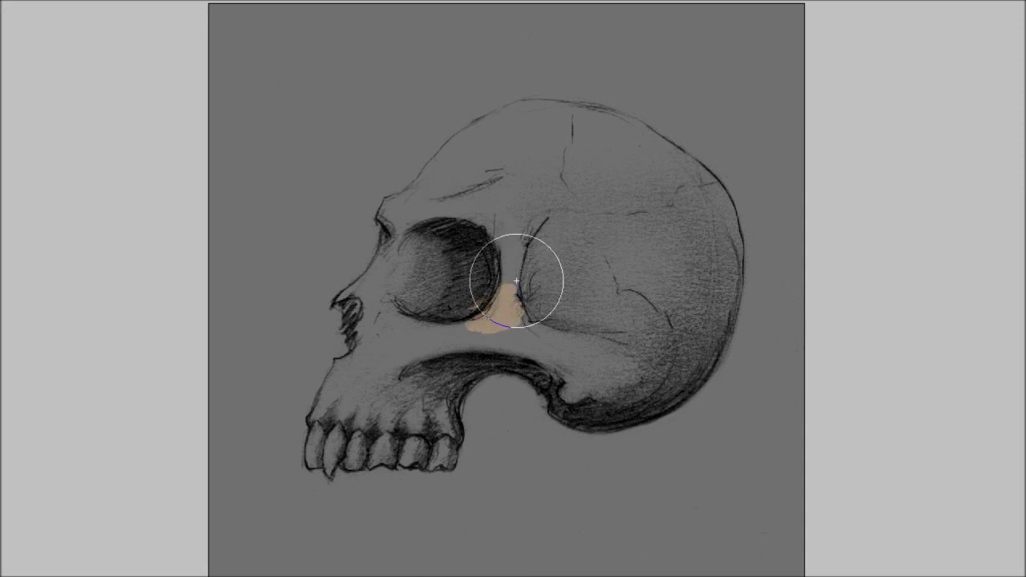
pyautogui.moveTo(517, 293)
pyautogui.mouseDown()
pyautogui.moveTo(587, 302)
pyautogui.moveTo(627, 272)
pyautogui.moveTo(614, 209)
pyautogui.moveTo(611, 250)
pyautogui.moveTo(613, 213)
pyautogui.moveTo(592, 179)
pyautogui.moveTo(551, 173)
pyautogui.moveTo(546, 187)
pyautogui.moveTo(491, 183)
pyautogui.moveTo(504, 203)
pyautogui.moveTo(591, 203)
pyautogui.moveTo(629, 230)
pyautogui.moveTo(666, 232)
pyautogui.moveTo(683, 280)
pyautogui.moveTo(652, 322)
pyautogui.moveTo(651, 280)
pyautogui.moveTo(616, 283)
pyautogui.moveTo(566, 263)
pyautogui.moveTo(565, 306)
pyautogui.moveTo(575, 301)
pyautogui.moveTo(560, 301)
pyautogui.moveTo(565, 327)
pyautogui.moveTo(553, 329)
pyautogui.moveTo(604, 330)
pyautogui.moveTo(616, 369)
pyautogui.moveTo(654, 327)
pyautogui.moveTo(645, 339)
pyautogui.moveTo(649, 210)
pyautogui.moveTo(581, 171)
pyautogui.moveTo(537, 182)
pyautogui.moveTo(534, 168)
pyautogui.moveTo(488, 217)
pyautogui.moveTo(453, 287)
pyautogui.moveTo(466, 310)
pyautogui.moveTo(550, 305)
pyautogui.moveTo(421, 304)
pyautogui.moveTo(389, 330)
pyautogui.moveTo(407, 259)
pyautogui.moveTo(390, 378)
pyautogui.moveTo(355, 417)
pyautogui.moveTo(361, 445)
pyautogui.mouseUp()
pyautogui.scroll(-2, 393, 393)
pyautogui.moveTo(393, 393)
pyautogui.mouseDown()
pyautogui.moveTo(398, 345)
pyautogui.moveTo(448, 282)
pyautogui.moveTo(489, 271)
pyautogui.moveTo(575, 274)
pyautogui.moveTo(491, 249)
pyautogui.moveTo(366, 335)
pyautogui.moveTo(352, 364)
pyautogui.moveTo(389, 291)
pyautogui.moveTo(383, 257)
pyautogui.moveTo(440, 142)
pyautogui.moveTo(486, 169)
pyautogui.moveTo(520, 146)
pyautogui.moveTo(561, 164)
pyautogui.mouseUp()
pyautogui.scroll(2, 451, 172)
pyautogui.scroll(2, 561, 165)
pyautogui.moveTo(561, 164)
pyautogui.mouseDown()
pyautogui.moveTo(679, 272)
pyautogui.moveTo(685, 346)
pyautogui.moveTo(673, 388)
pyautogui.moveTo(584, 428)
pyautogui.mouseUp()
pyautogui.scroll(-2, 584, 428)
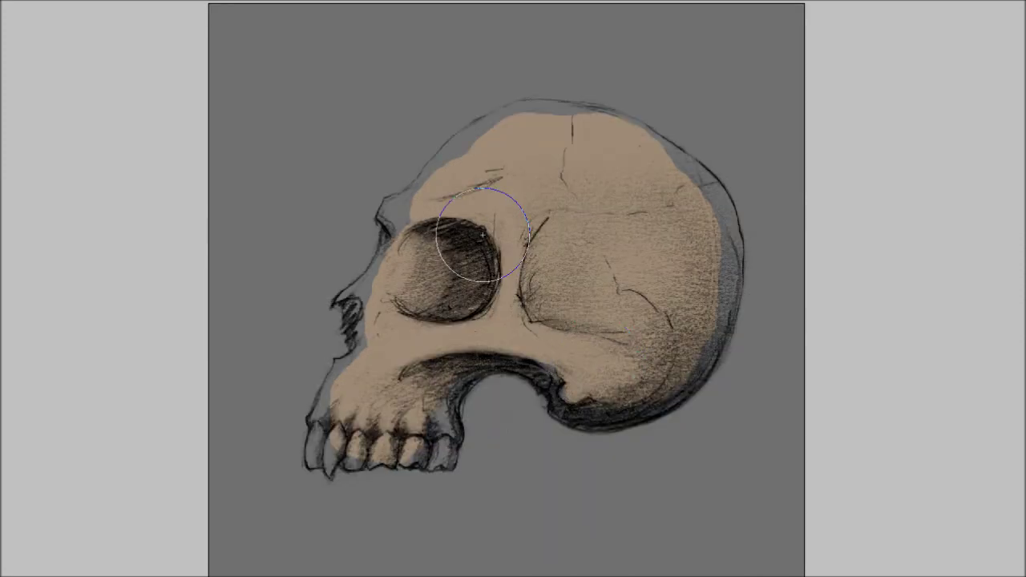
# Extend the beige flat colour to the skull's outline around the brow and forehead using a smaller 25 px brush.
pyautogui.hotkey('ctrl', '+')
pyautogui.scroll(5, 425, 186)
pyautogui.moveTo(297, 184); pyautogui.dragTo(586, 383)
pyautogui.scroll(2, 586, 382)
pyautogui.moveTo(534, 343)
pyautogui.mouseDown()
pyautogui.moveTo(505, 276)
pyautogui.moveTo(472, 282)
pyautogui.moveTo(475, 265)
pyautogui.moveTo(488, 266)
pyautogui.moveTo(469, 205)
pyautogui.moveTo(492, 205)
pyautogui.moveTo(510, 190)
pyautogui.moveTo(515, 201)
pyautogui.moveTo(564, 156)
pyautogui.moveTo(592, 153)
pyautogui.moveTo(537, 196)
pyautogui.moveTo(575, 173)
pyautogui.mouseUp()
pyautogui.scroll(2, 574, 173)
pyautogui.moveTo(561, 214)
pyautogui.mouseDown()
pyautogui.moveTo(521, 238)
pyautogui.moveTo(441, 262)
pyautogui.moveTo(417, 263)
pyautogui.moveTo(403, 241)
pyautogui.moveTo(465, 229)
pyautogui.moveTo(390, 276)
pyautogui.moveTo(373, 339)
pyautogui.moveTo(458, 441)
pyautogui.moveTo(420, 342)
pyautogui.moveTo(516, 376)
pyautogui.moveTo(573, 340)
pyautogui.mouseUp()
pyautogui.moveTo(573, 284)
pyautogui.mouseDown()
pyautogui.moveTo(460, 400)
pyautogui.moveTo(503, 309)
pyautogui.moveTo(490, 365)
pyautogui.moveTo(482, 345)
pyautogui.moveTo(491, 362)
pyautogui.moveTo(426, 395)
pyautogui.mouseUp()
pyautogui.moveTo(426, 340)
pyautogui.mouseDown()
pyautogui.moveTo(431, 409)
pyautogui.moveTo(422, 421)
pyautogui.moveTo(425, 387)
pyautogui.moveTo(393, 287)
pyautogui.moveTo(397, 238)
pyautogui.moveTo(403, 315)
pyautogui.moveTo(401, 252)
pyautogui.moveTo(387, 322)
pyautogui.moveTo(383, 288)
pyautogui.moveTo(377, 337)
pyautogui.moveTo(338, 431)
pyautogui.moveTo(327, 440)
pyautogui.moveTo(323, 421)
pyautogui.moveTo(278, 478)
pyautogui.moveTo(346, 379)
pyautogui.moveTo(355, 463)
pyautogui.mouseUp()
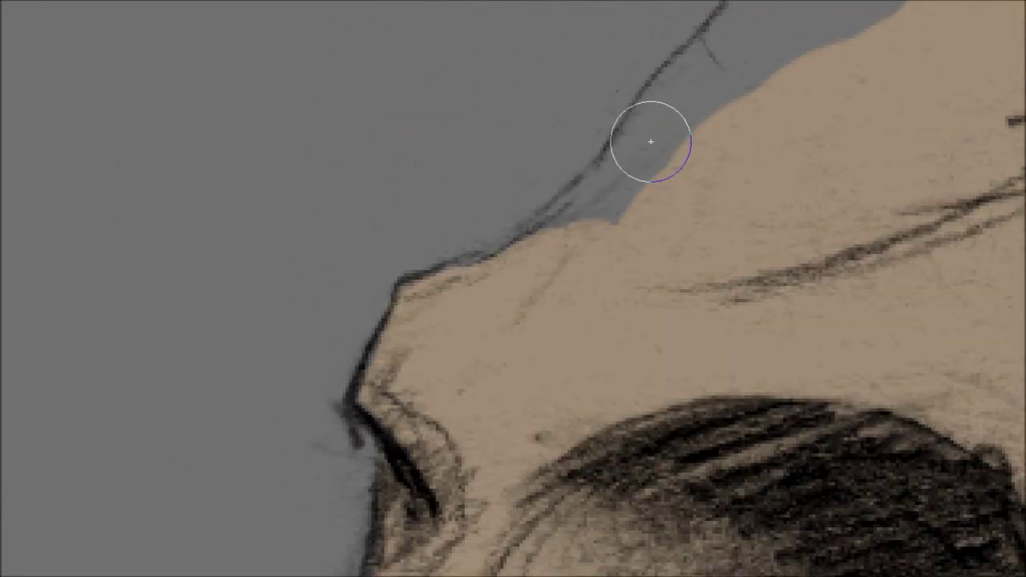
pyautogui.moveTo(650, 142)
pyautogui.mouseDown()
pyautogui.moveTo(610, 219)
pyautogui.moveTo(542, 288)
pyautogui.moveTo(520, 294)
pyautogui.moveTo(644, 153)
pyautogui.mouseUp()
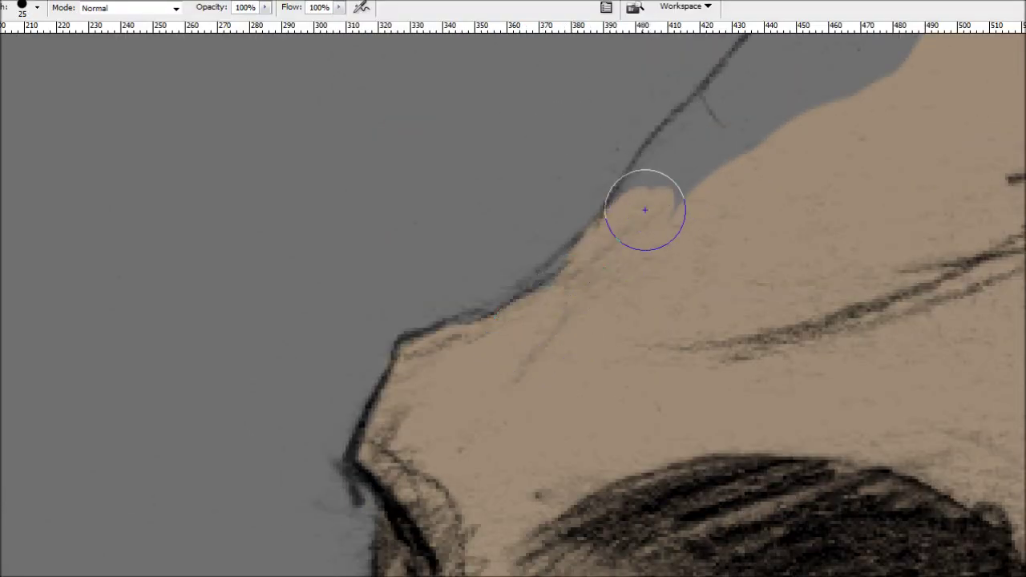
pyautogui.moveTo(644, 210); pyautogui.dragTo(561, 277)
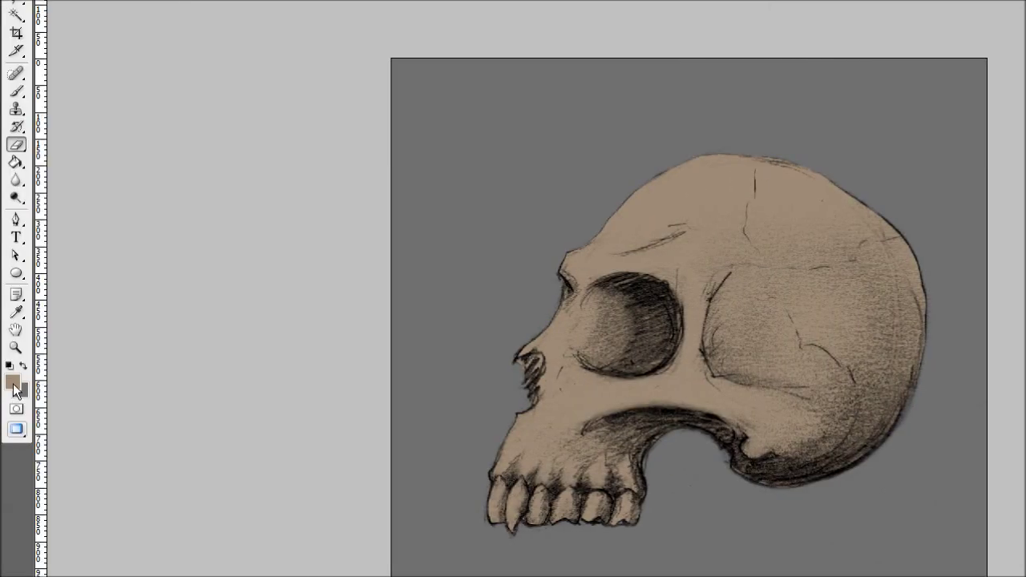
# Set the foreground colour to the light warm grey cac3bc.
pyautogui.click(14, 386)
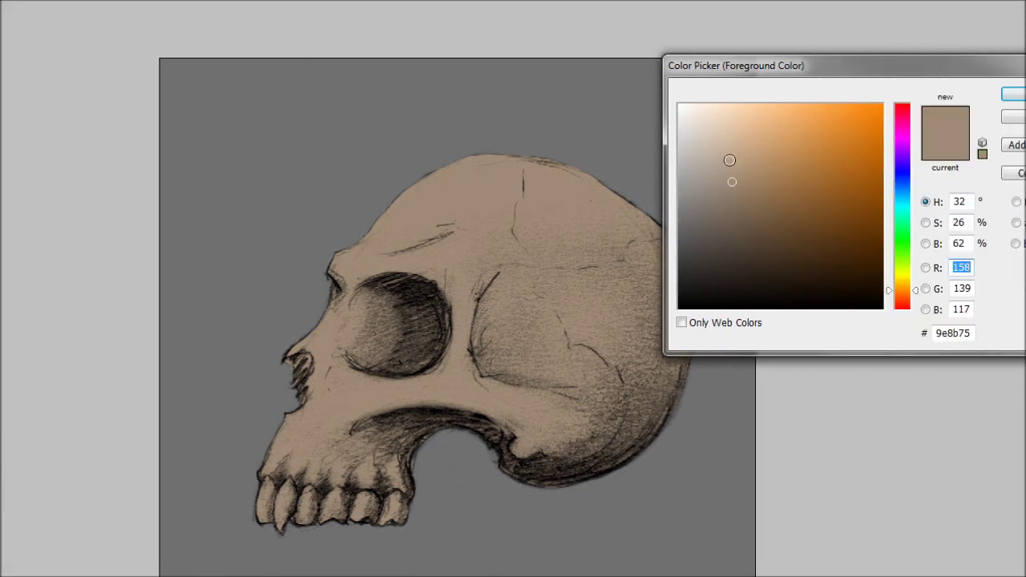
pyautogui.click(724, 163)
pyautogui.moveTo(722, 151); pyautogui.dragTo(702, 145)
pyautogui.moveTo(702, 202); pyautogui.dragTo(691, 204)
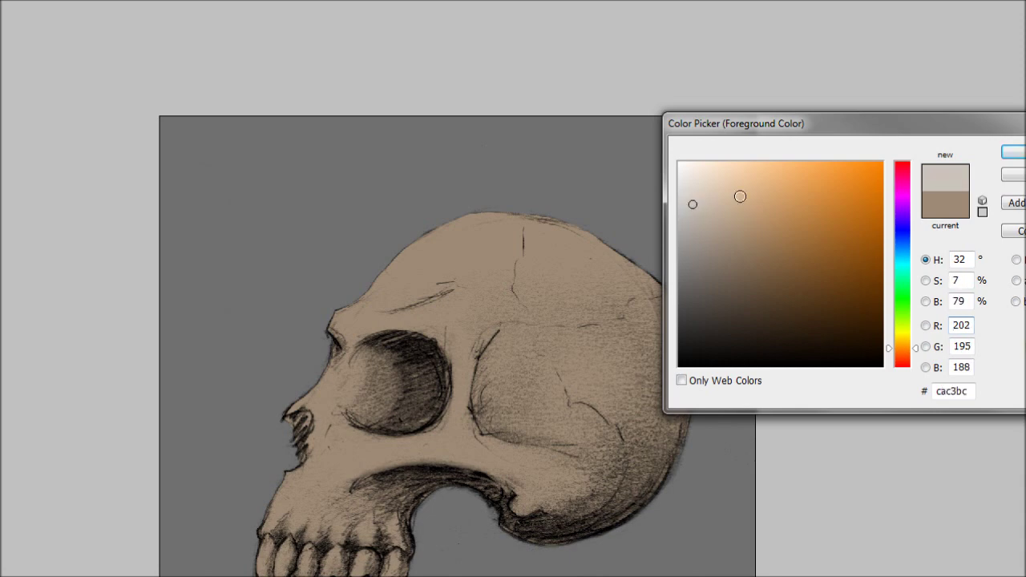
pyautogui.click(1013, 152)
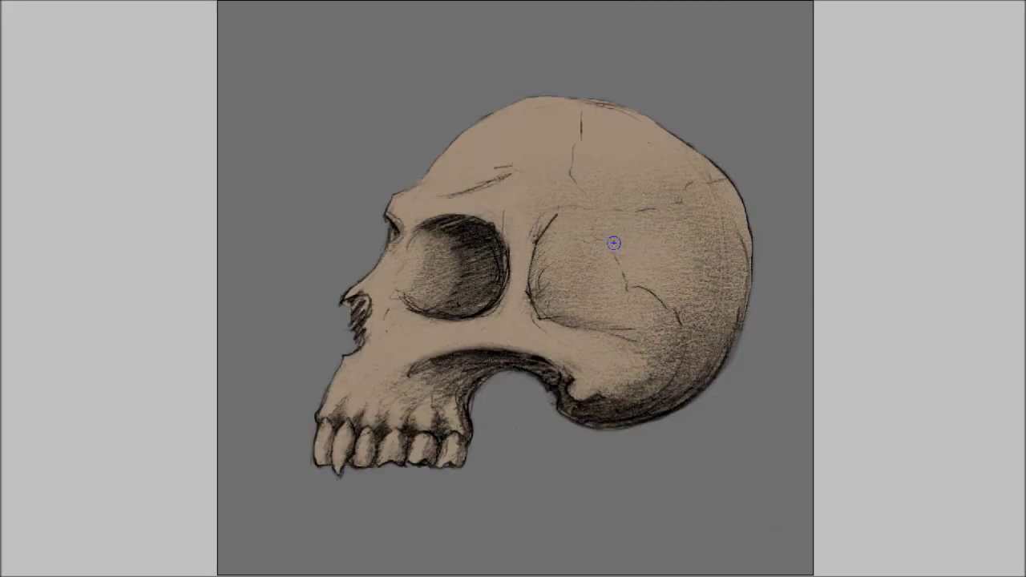
# Paint all six of the skull's teeth light grey on the flats layer, staying inside their outlines.
pyautogui.hotkey('ctrl', '+')
pyautogui.scroll(6, 516, 418)
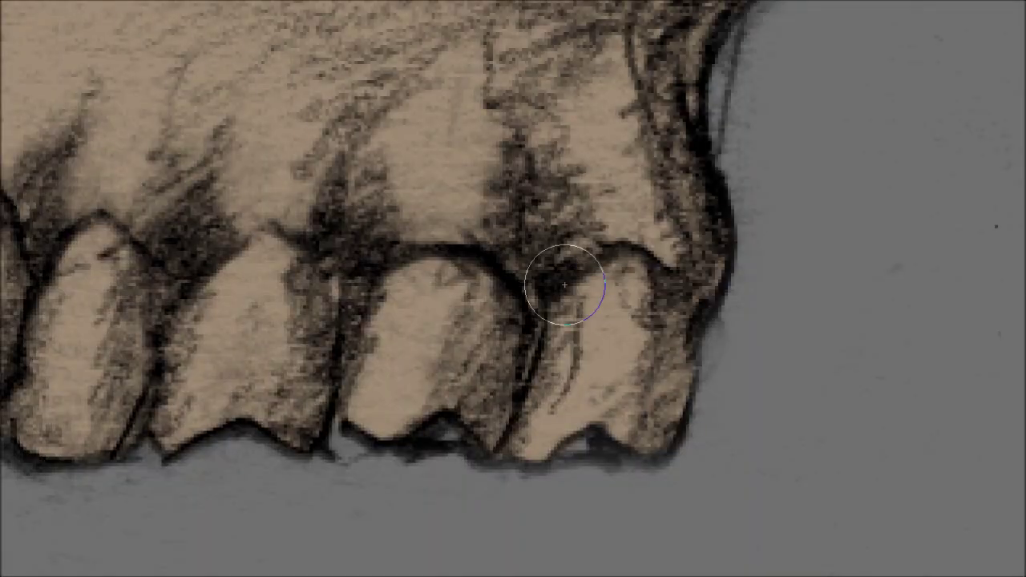
pyautogui.moveTo(564, 284)
pyautogui.mouseDown()
pyautogui.moveTo(567, 355)
pyautogui.moveTo(595, 327)
pyautogui.moveTo(577, 315)
pyautogui.moveTo(630, 275)
pyautogui.moveTo(632, 309)
pyautogui.moveTo(650, 332)
pyautogui.moveTo(647, 432)
pyautogui.moveTo(609, 389)
pyautogui.moveTo(529, 361)
pyautogui.moveTo(623, 328)
pyautogui.moveTo(635, 343)
pyautogui.moveTo(648, 291)
pyautogui.moveTo(515, 287)
pyautogui.moveTo(470, 236)
pyautogui.moveTo(416, 248)
pyautogui.moveTo(377, 321)
pyautogui.moveTo(403, 328)
pyautogui.moveTo(470, 286)
pyautogui.moveTo(491, 323)
pyautogui.moveTo(471, 357)
pyautogui.moveTo(489, 383)
pyautogui.moveTo(561, 348)
pyautogui.mouseUp()
pyautogui.scroll(-2, 529, 369)
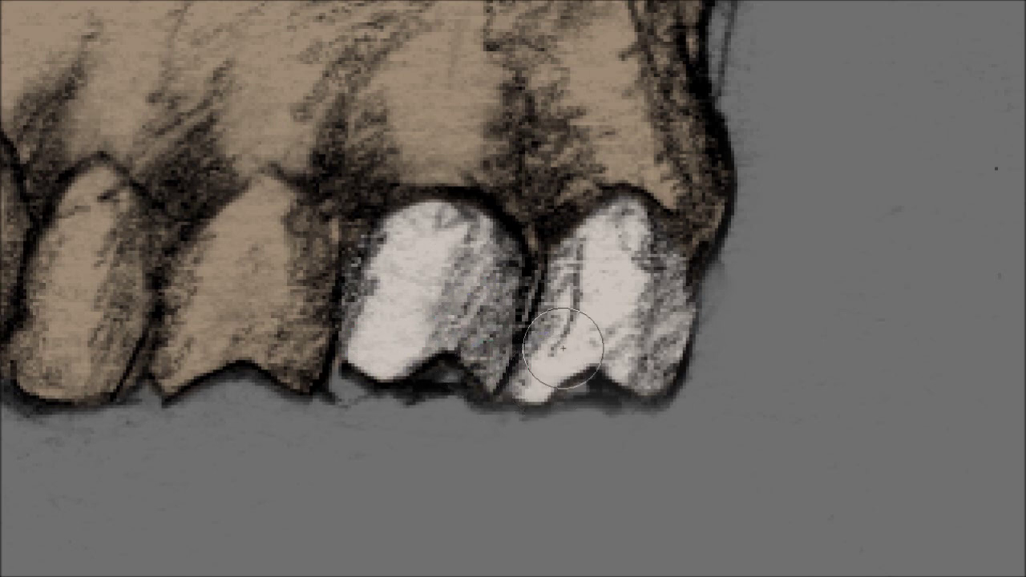
pyautogui.moveTo(377, 305)
pyautogui.mouseDown()
pyautogui.moveTo(371, 267)
pyautogui.moveTo(345, 237)
pyautogui.moveTo(323, 234)
pyautogui.moveTo(406, 255)
pyautogui.moveTo(326, 231)
pyautogui.moveTo(283, 242)
pyautogui.moveTo(251, 276)
pyautogui.moveTo(269, 332)
pyautogui.moveTo(287, 329)
pyautogui.moveTo(271, 367)
pyautogui.moveTo(272, 358)
pyautogui.moveTo(288, 378)
pyautogui.moveTo(382, 295)
pyautogui.moveTo(372, 307)
pyautogui.moveTo(379, 333)
pyautogui.moveTo(347, 347)
pyautogui.moveTo(426, 376)
pyautogui.moveTo(423, 327)
pyautogui.mouseUp()
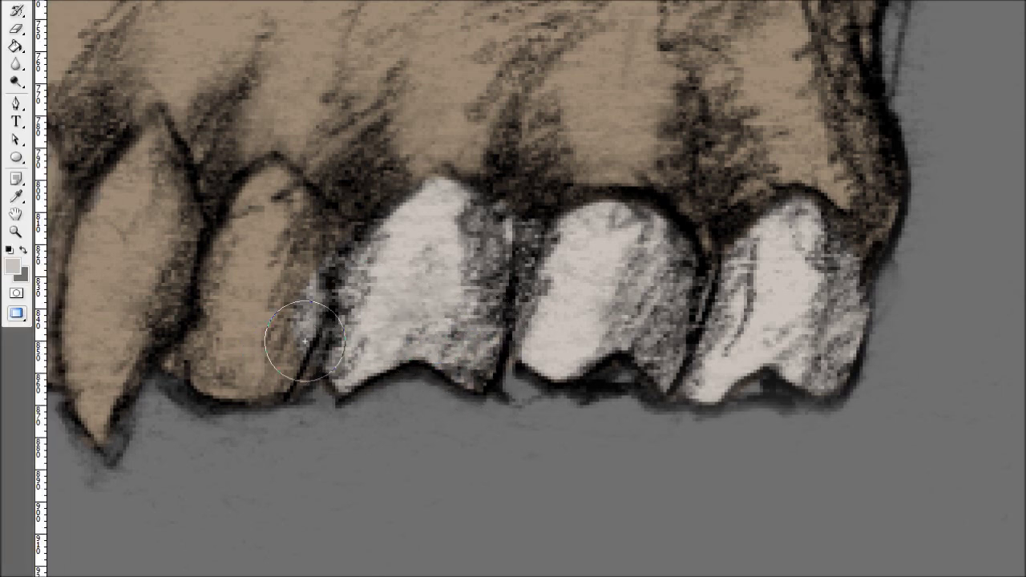
pyautogui.moveTo(236, 343)
pyautogui.mouseDown()
pyautogui.moveTo(252, 330)
pyautogui.moveTo(222, 375)
pyautogui.moveTo(298, 344)
pyautogui.moveTo(271, 369)
pyautogui.moveTo(203, 360)
pyautogui.moveTo(210, 370)
pyautogui.mouseUp()
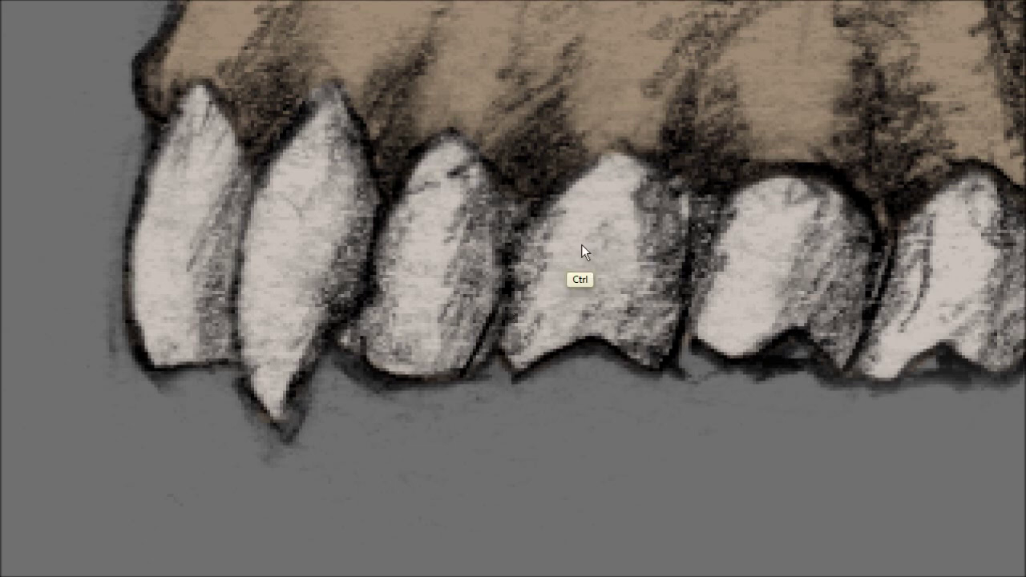
pyautogui.scroll(-1, 651, 213)
pyautogui.scroll(-2, 654, 200)
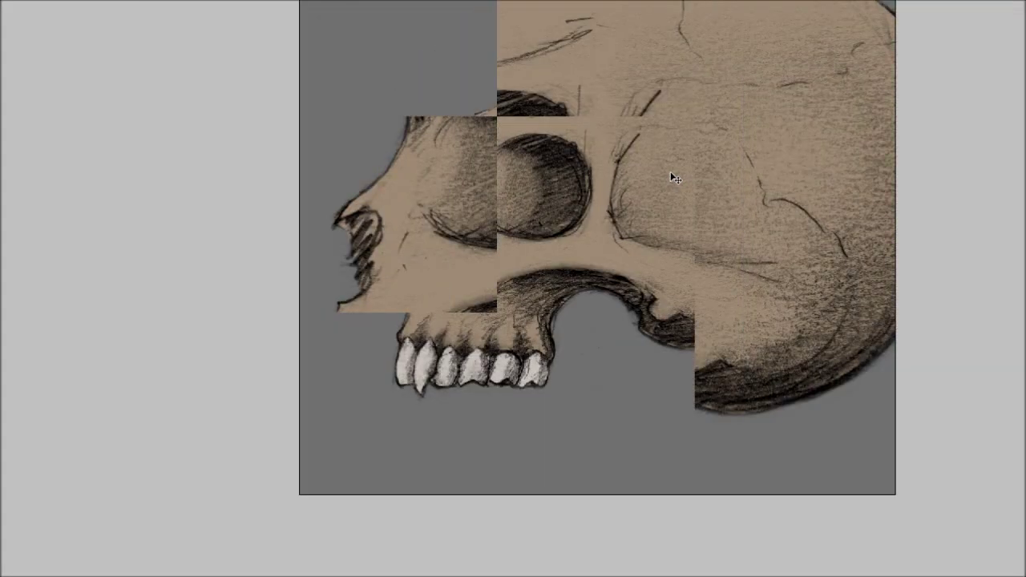
pyautogui.scroll(-1, 510, 425)
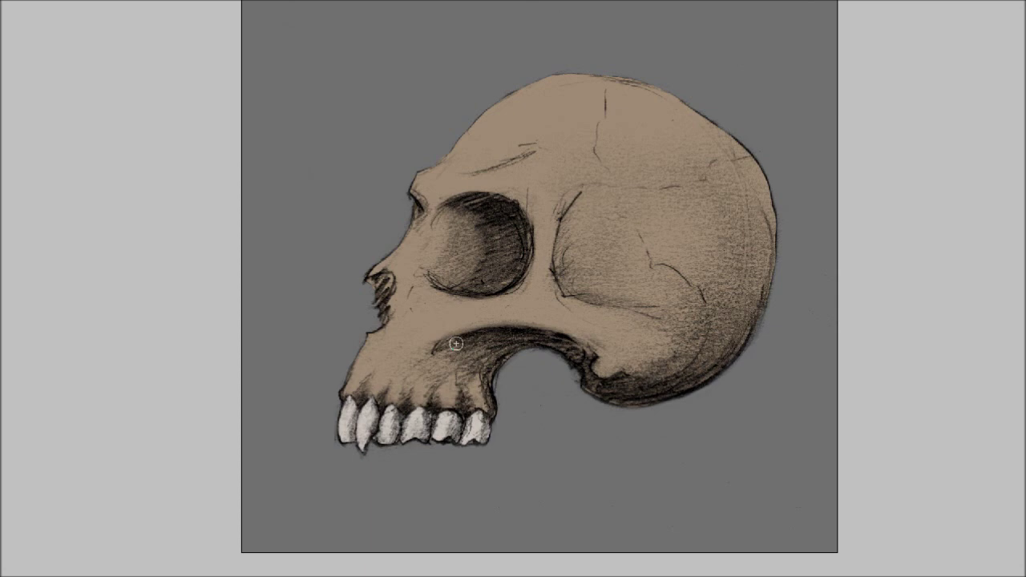
pyautogui.scroll(-2, 455, 343)
pyautogui.scroll(4, 561, 192)
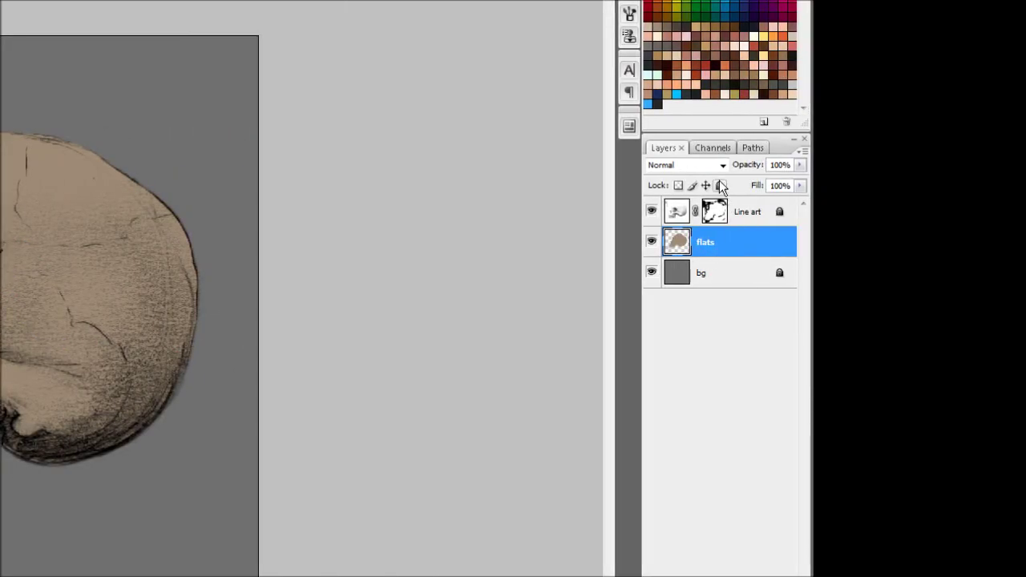
# Lock the flats layer and add a new layer named highlights directly above it.
pyautogui.click(720, 185)
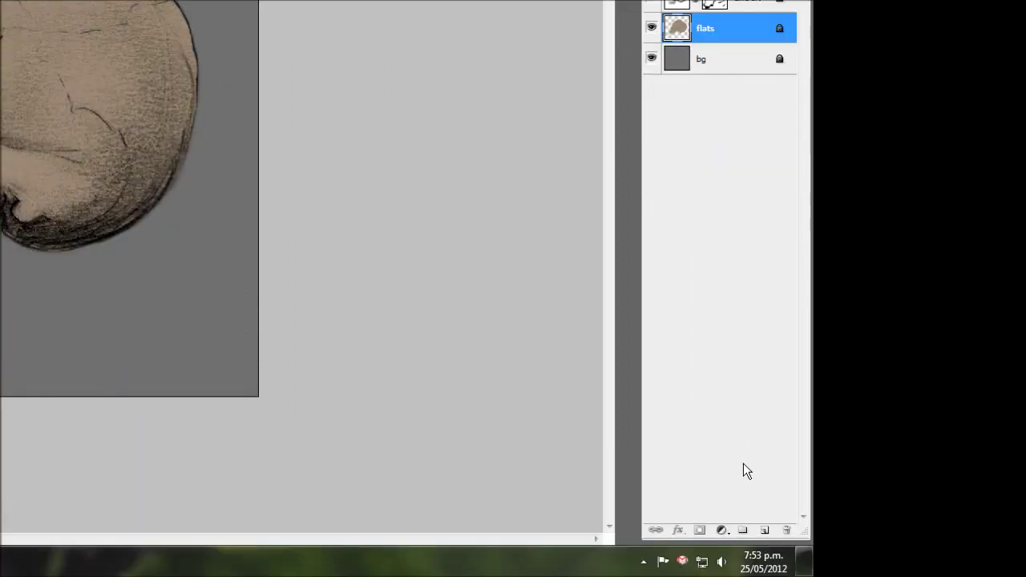
pyautogui.click(764, 532)
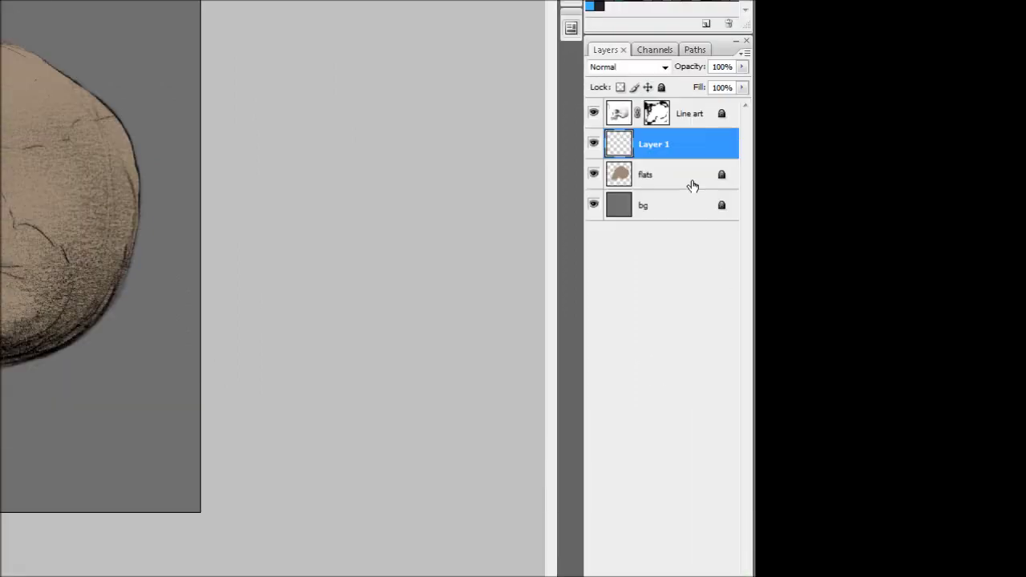
pyautogui.doubleClick(652, 148)
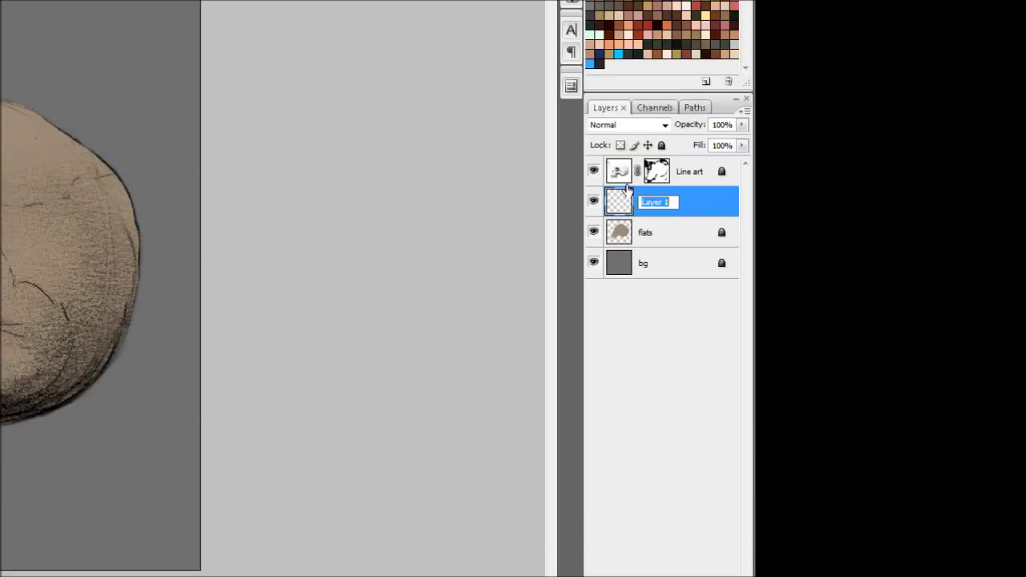
pyautogui.write('to')
pyautogui.write('ghlights')
pyautogui.press('Return')
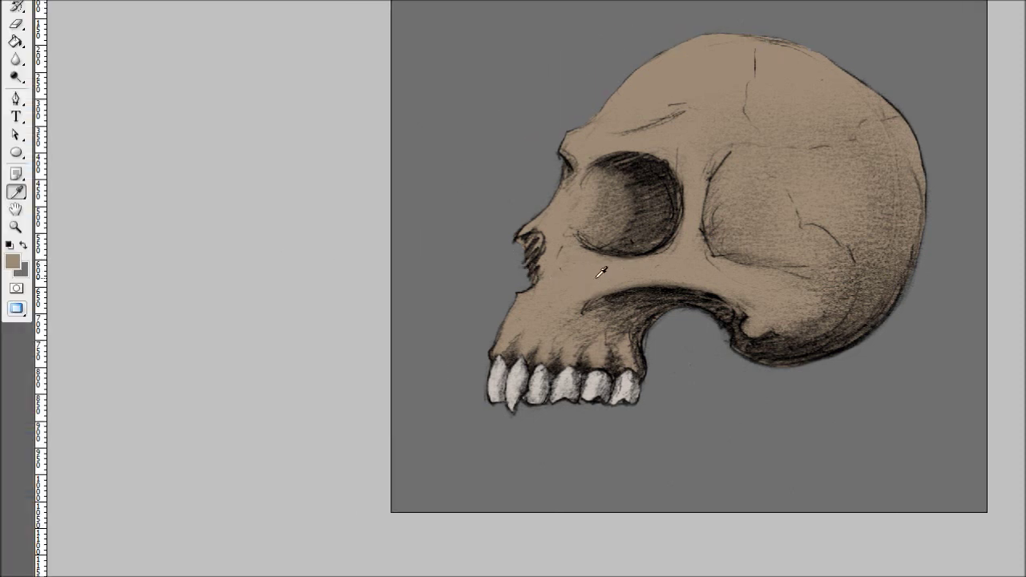
# Set the foreground colour to the very light cream f7ece0.
pyautogui.click(14, 260)
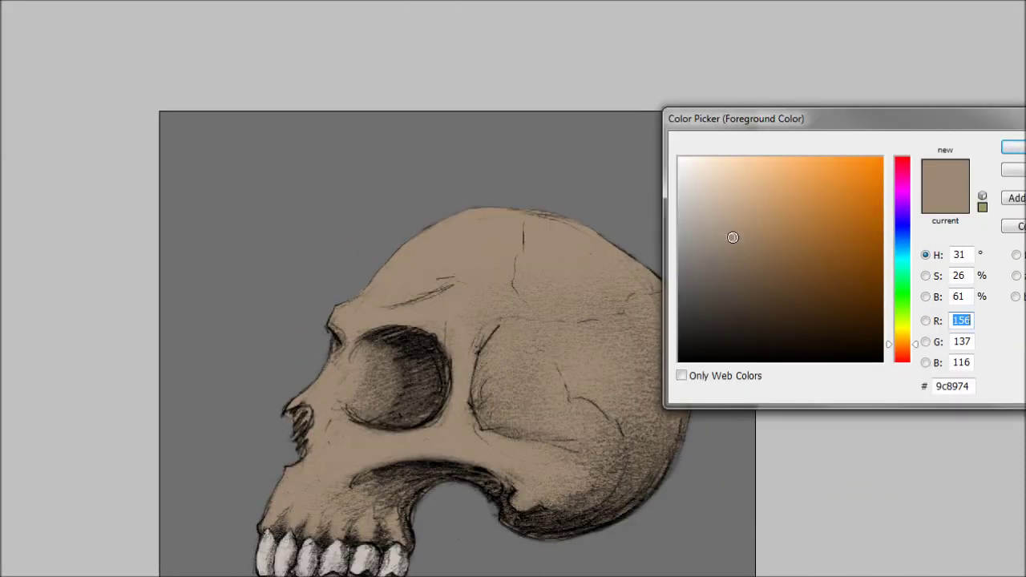
pyautogui.click(731, 168)
pyautogui.click(730, 164)
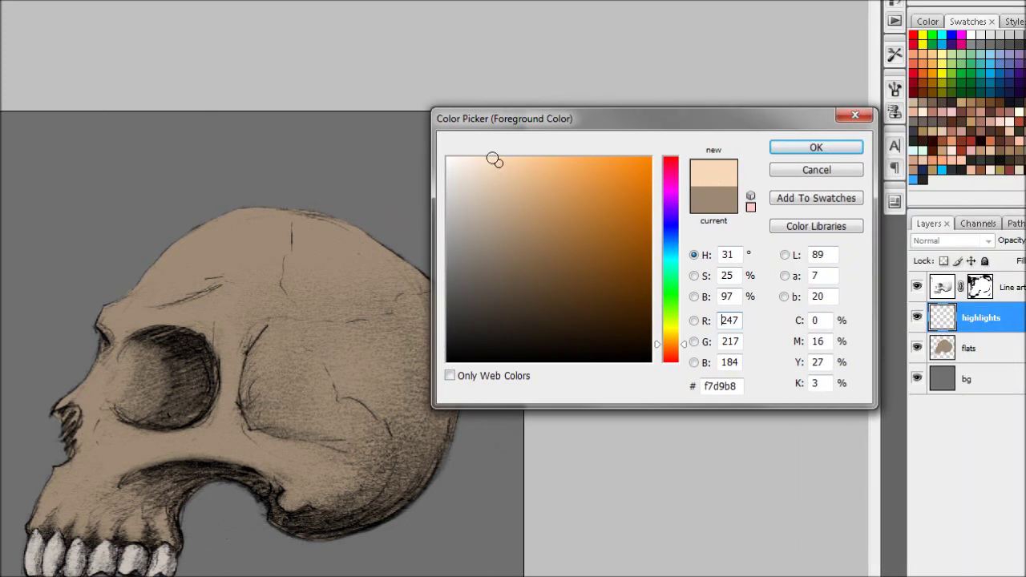
pyautogui.moveTo(486, 160); pyautogui.dragTo(466, 163)
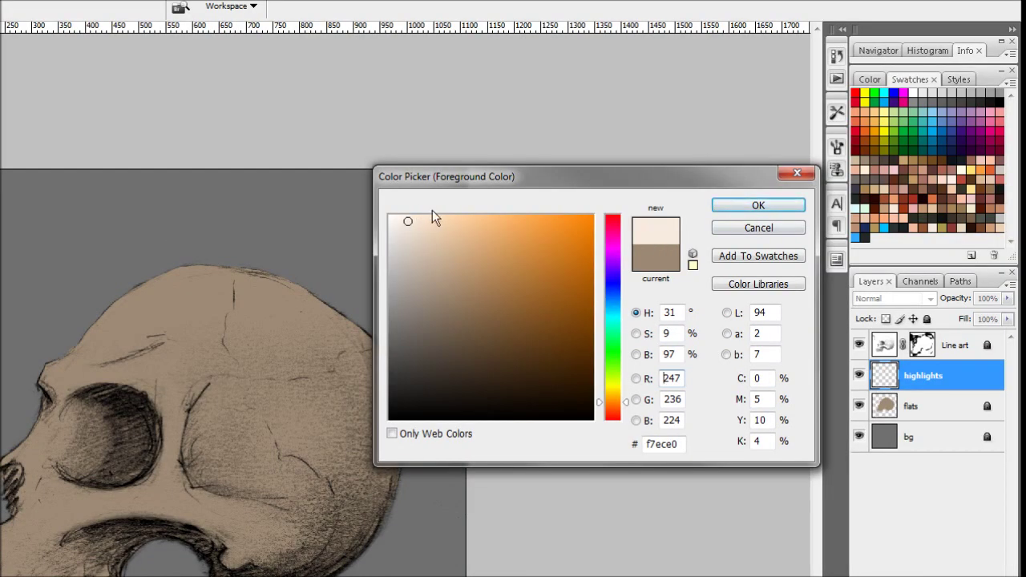
pyautogui.click(740, 210)
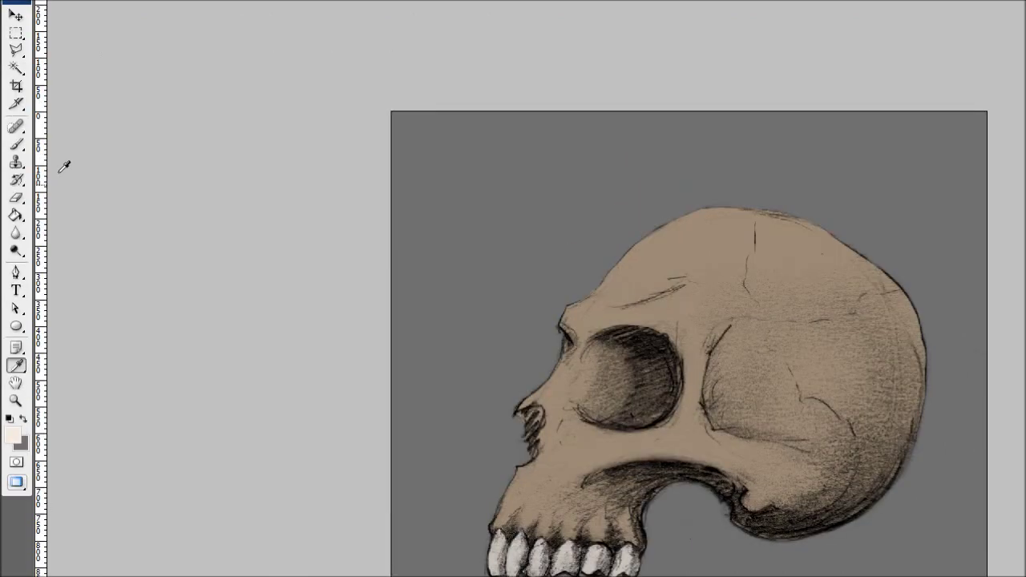
# Choose a soft round 100 px brush with 0% hardness, test a highlight stroke across the brow and forehead, and undo it.
pyautogui.click(19, 204)
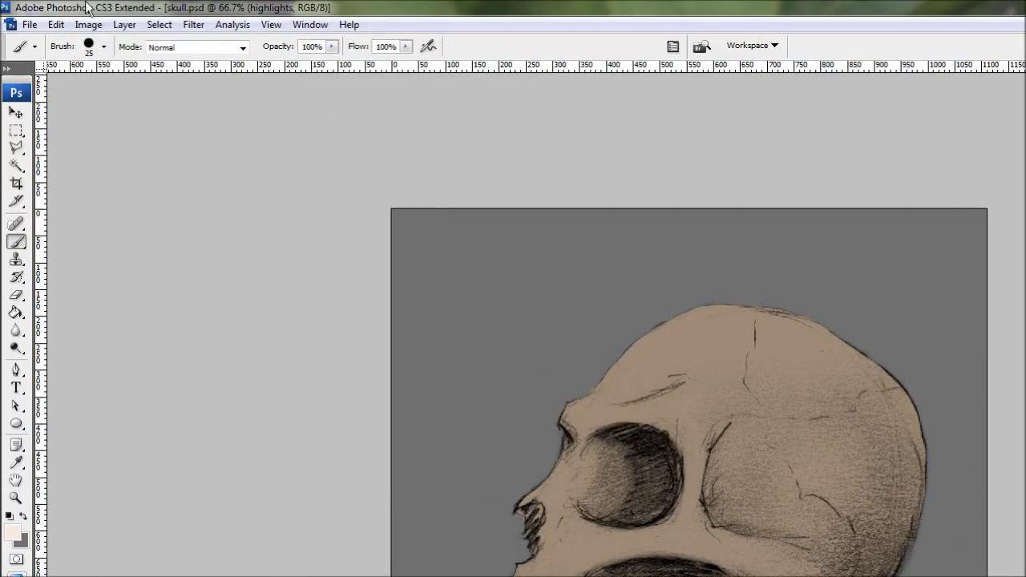
pyautogui.click(103, 47)
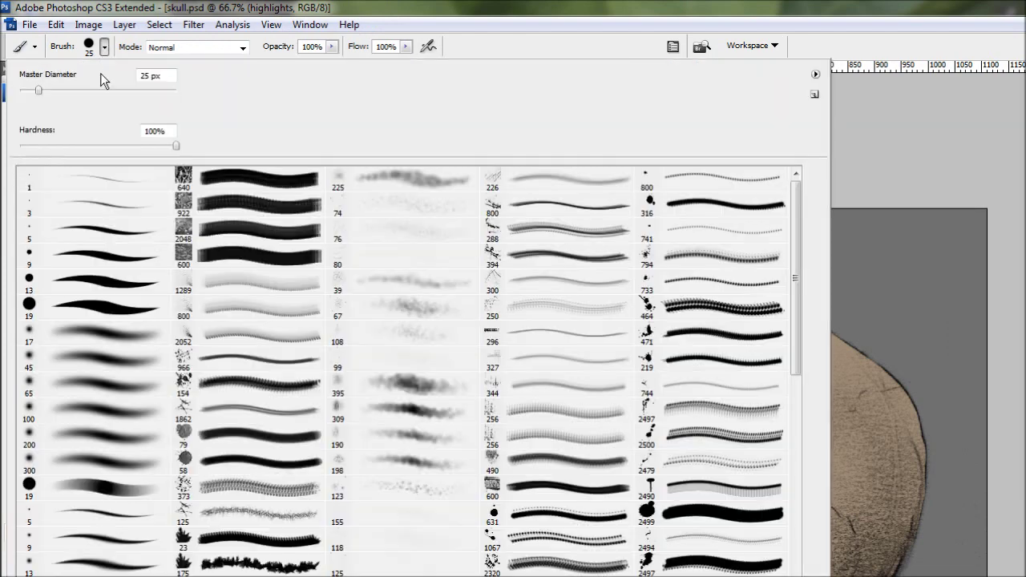
pyautogui.click(96, 413)
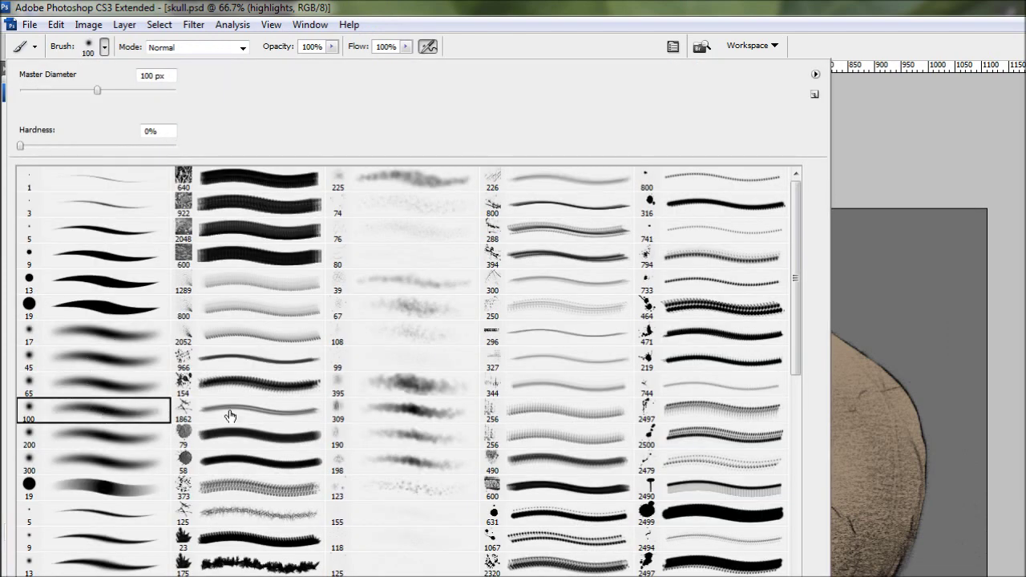
pyautogui.click(869, 94)
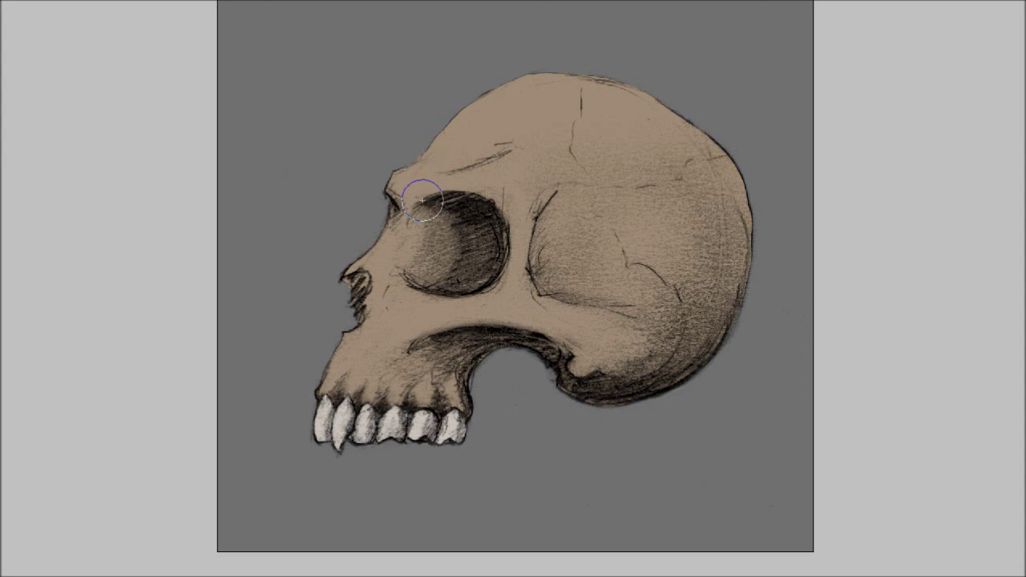
pyautogui.moveTo(371, 224); pyautogui.dragTo(491, 124)
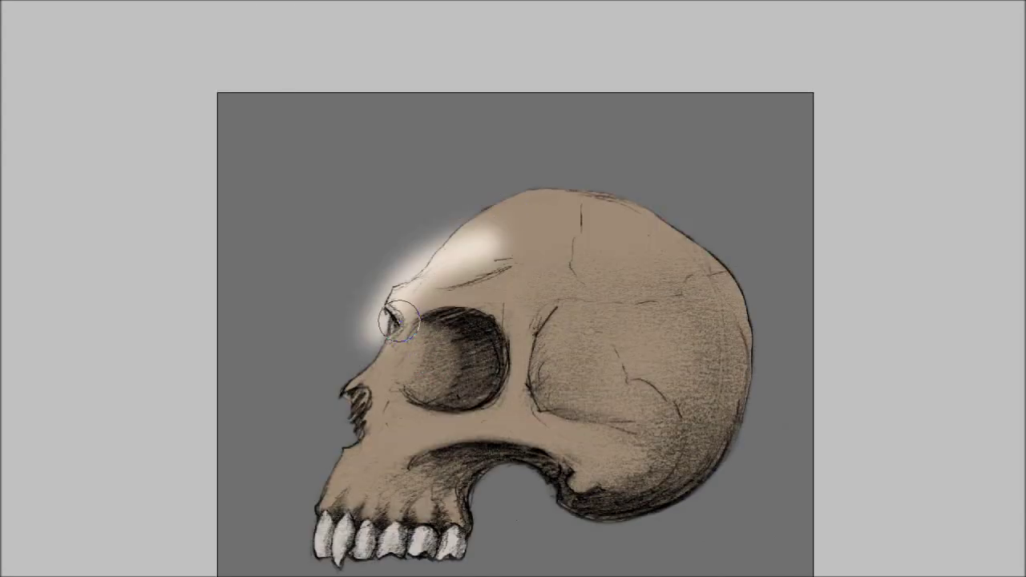
pyautogui.hotkey('ctrl', 'z')
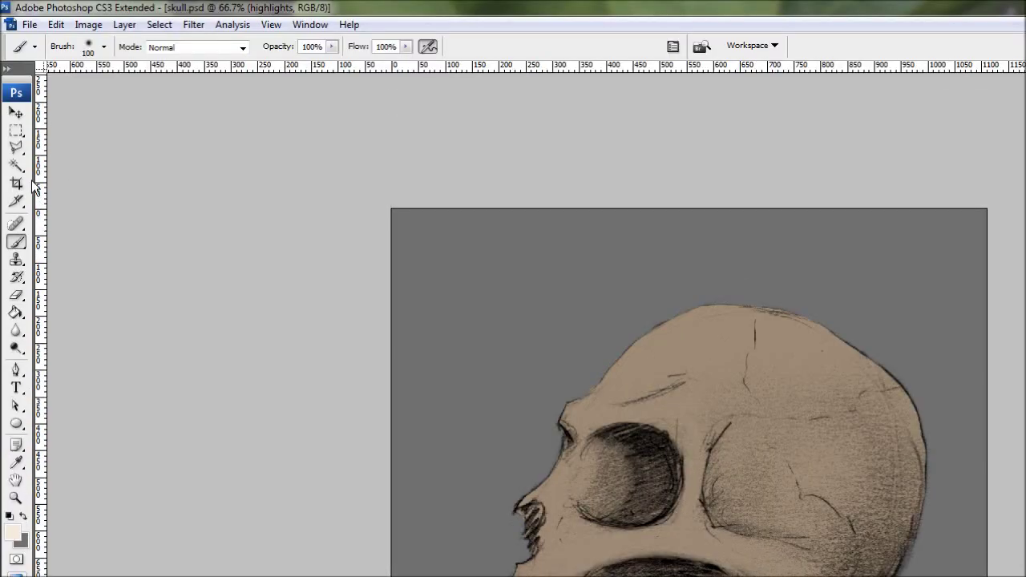
# Select the skull's beige area on the flats layer with the Magic Wand, and make the highlights layer active again.
pyautogui.click(16, 166)
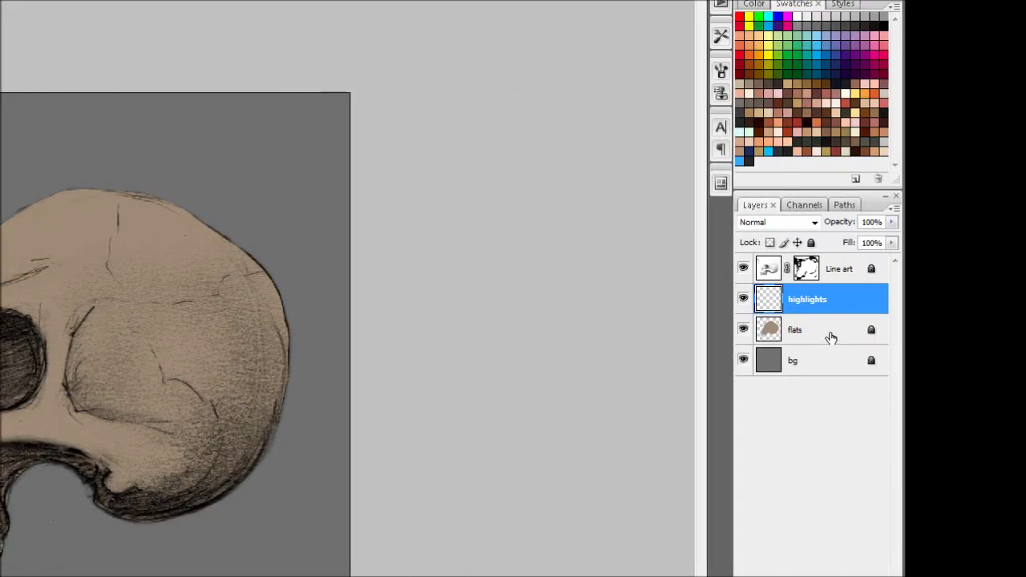
pyautogui.click(829, 332)
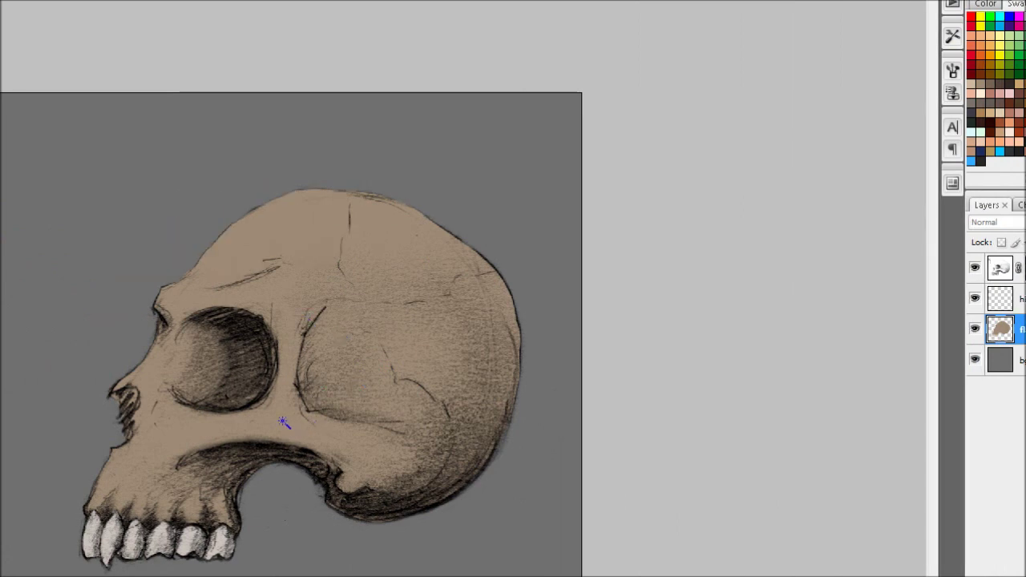
pyautogui.click(284, 423)
pyautogui.press('Tab')
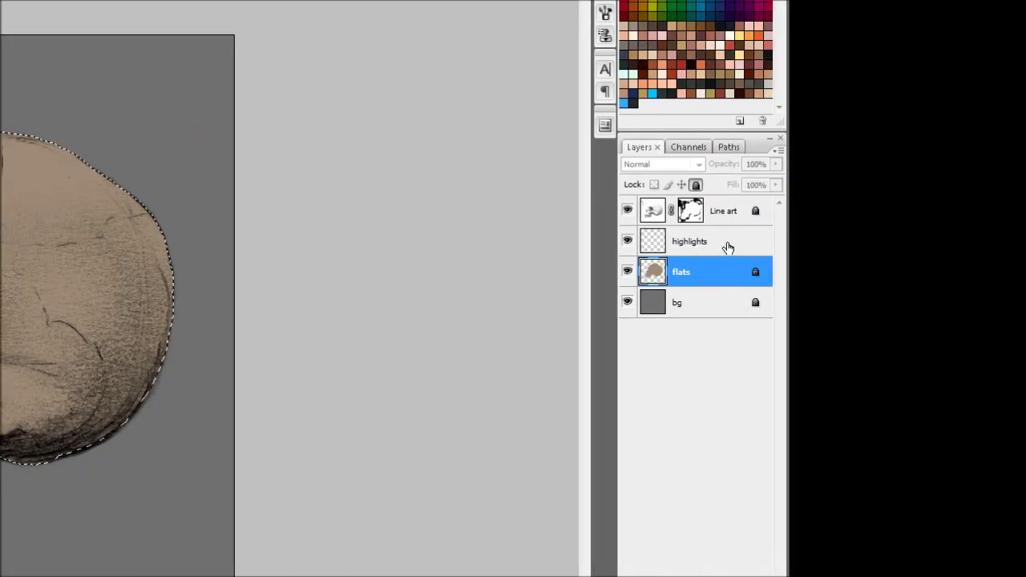
pyautogui.click(721, 242)
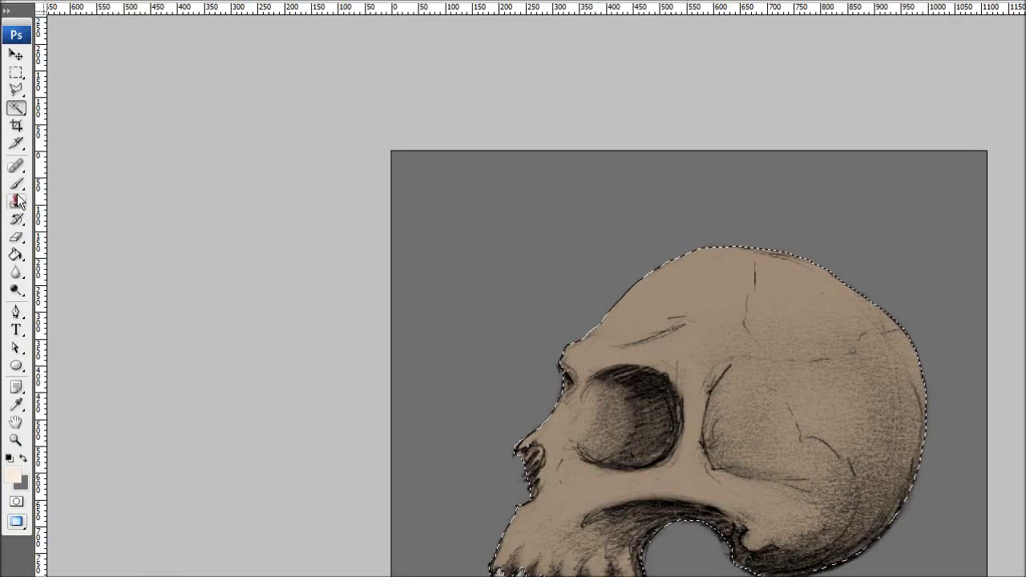
# Test the brush along the forehead inside the selection, undo the test strokes, and hide the selection outline.
pyautogui.click(16, 184)
pyautogui.moveTo(568, 352)
pyautogui.mouseDown()
pyautogui.moveTo(633, 298)
pyautogui.moveTo(625, 331)
pyautogui.moveTo(578, 375)
pyautogui.moveTo(592, 282)
pyautogui.moveTo(579, 353)
pyautogui.moveTo(670, 291)
pyautogui.moveTo(656, 311)
pyautogui.moveTo(630, 291)
pyautogui.mouseUp()
pyautogui.hotkey('ctrl', 'alt', 'z')
pyautogui.hotkey('ctrl', 'alt', 'z')
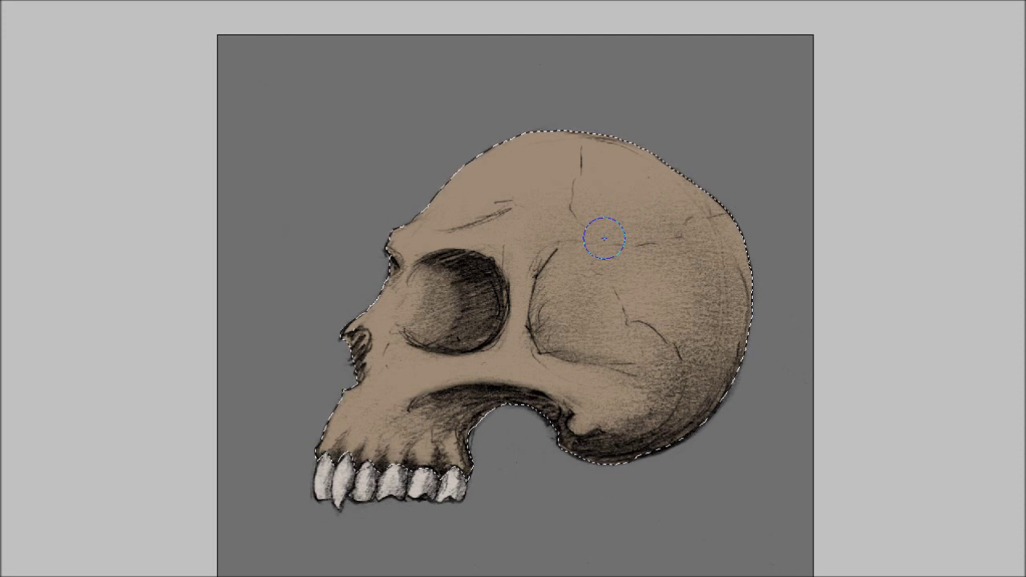
pyautogui.press('v')
pyautogui.hotkey('ctrl', 'd')
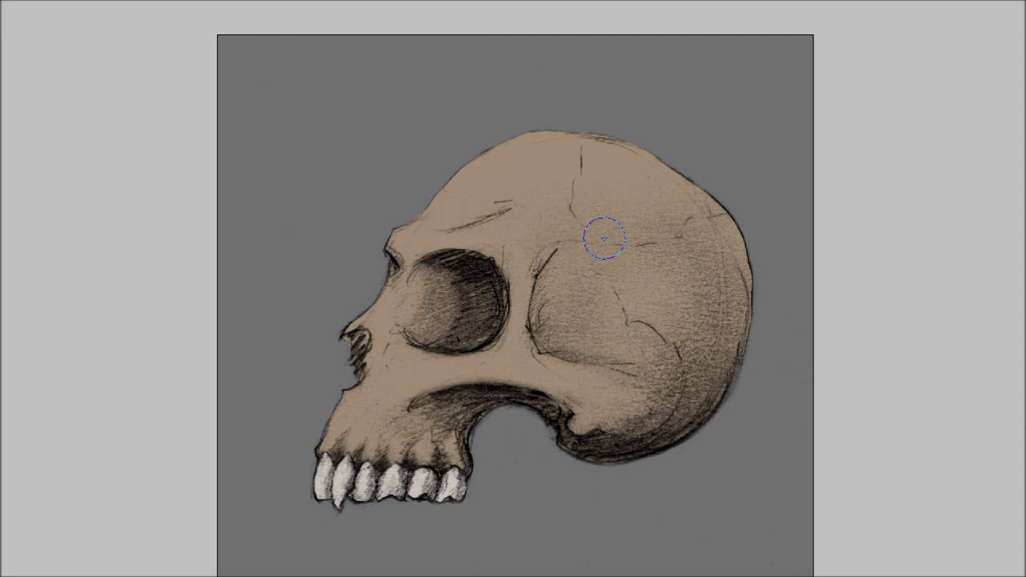
# Lower the brush's flow for a gradual build-up of colour.
pyautogui.moveTo(605, 238); pyautogui.dragTo(598, 203)
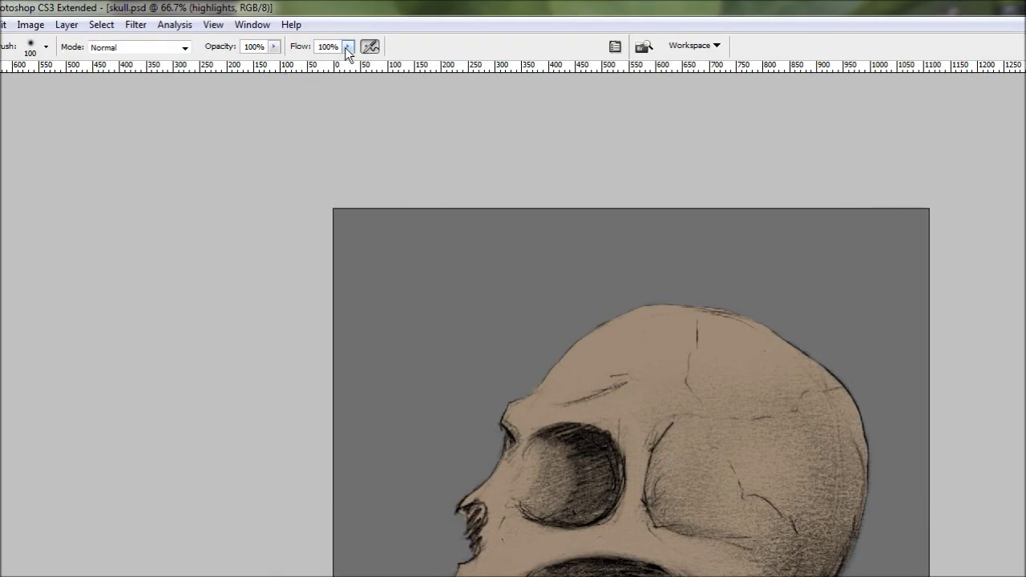
pyautogui.click(349, 46)
pyautogui.moveTo(298, 65); pyautogui.dragTo(287, 65)
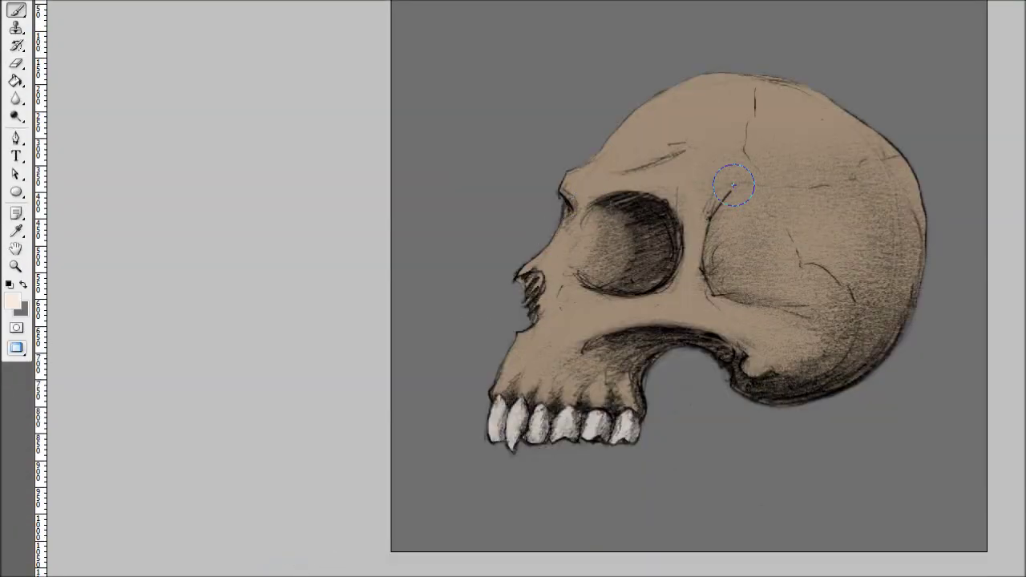
# Enlarge the soft brush and paint light cream highlights over the skull's forehead, brow, cheekbone and upper jaw.
pyautogui.press(']')
pyautogui.press(']')
pyautogui.press(']')
pyautogui.press(']')
pyautogui.press(']')
pyautogui.press(']')
pyautogui.press(']')
pyautogui.press(']')
pyautogui.press(']')
pyautogui.press(']')
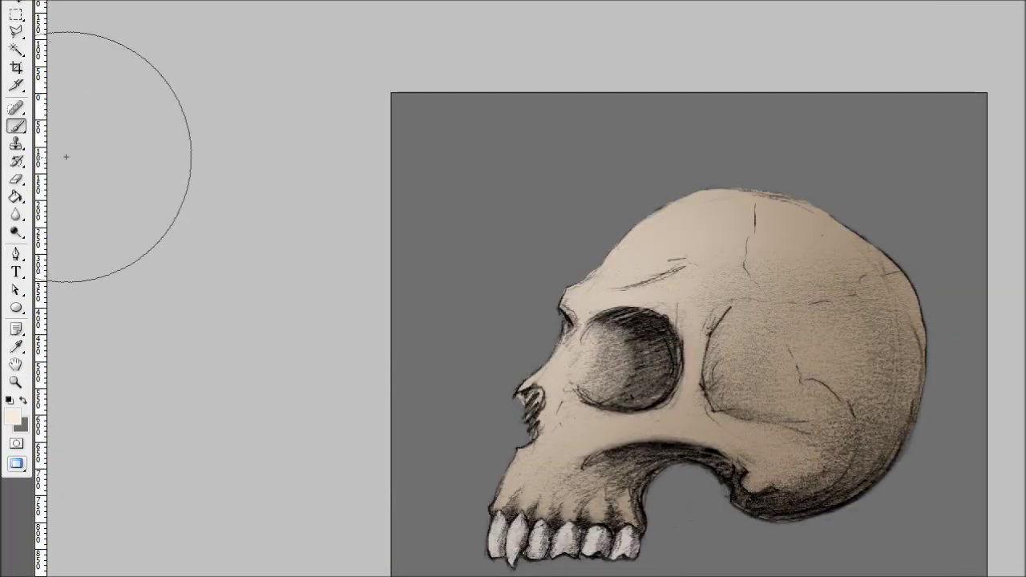
# Set the Eraser to a soft round 200 px brush with 0% hardness.
pyautogui.click(16, 179)
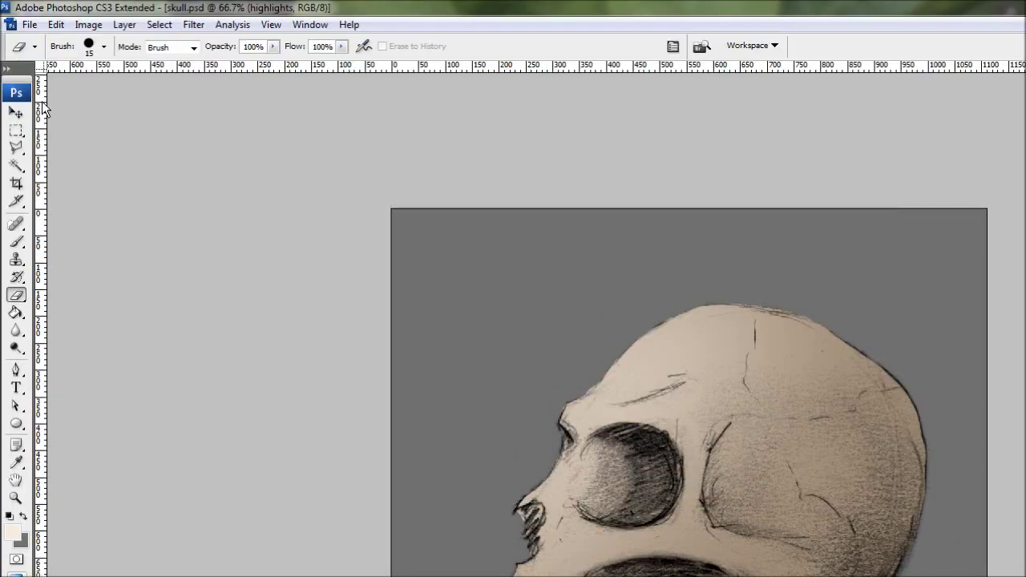
pyautogui.click(104, 47)
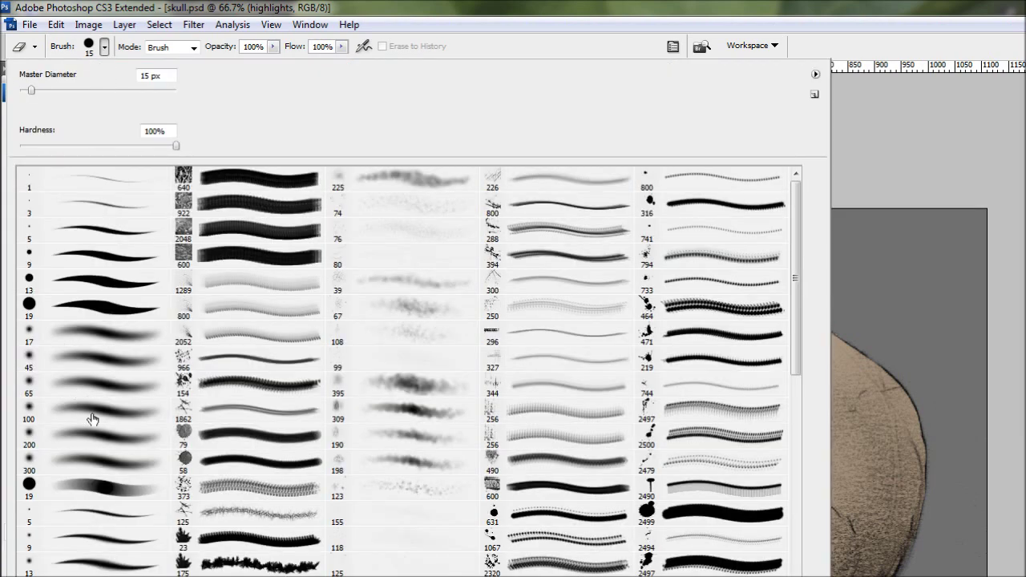
pyautogui.click(95, 412)
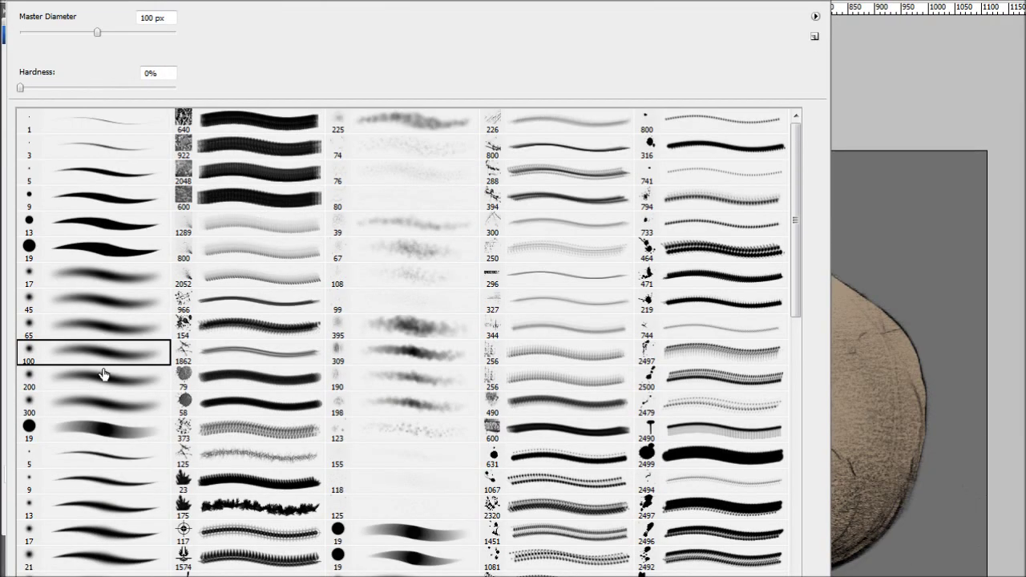
pyautogui.click(112, 437)
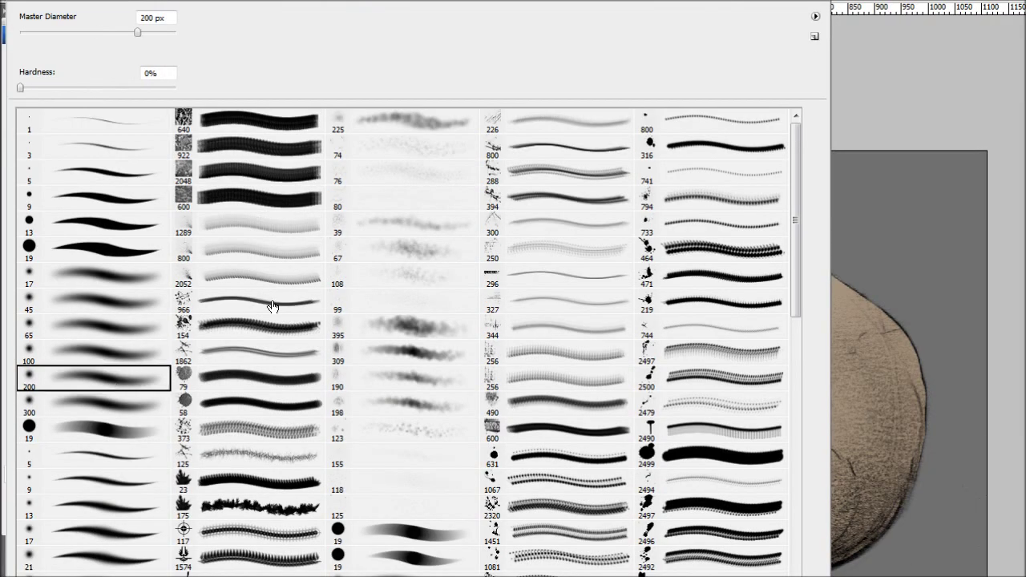
pyautogui.press('Return')
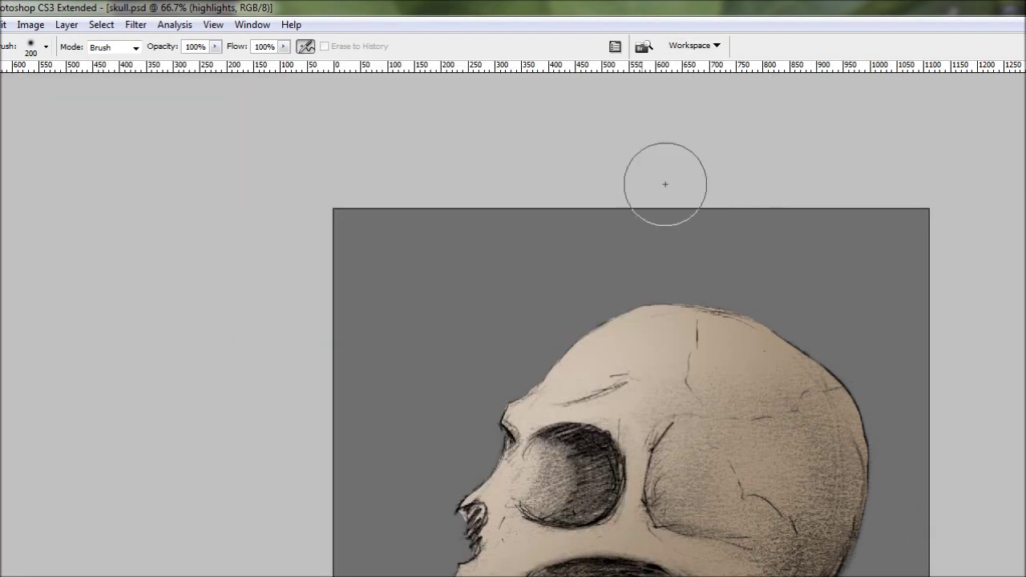
# Erase the highlights inside the eye socket, then shrink the eraser and clear them from the hollow of the temple.
pyautogui.moveTo(561, 449)
pyautogui.mouseDown()
pyautogui.moveTo(573, 473)
pyautogui.moveTo(561, 481)
pyautogui.moveTo(557, 469)
pyautogui.mouseUp()
pyautogui.moveTo(556, 298)
pyautogui.mouseDown()
pyautogui.moveTo(570, 302)
pyautogui.moveTo(561, 309)
pyautogui.moveTo(578, 305)
pyautogui.mouseUp()
pyautogui.press('[')
pyautogui.press('[')
pyautogui.press('[')
pyautogui.press('[')
pyautogui.press('[')
pyautogui.press('[')
pyautogui.moveTo(687, 267); pyautogui.dragTo(683, 303)
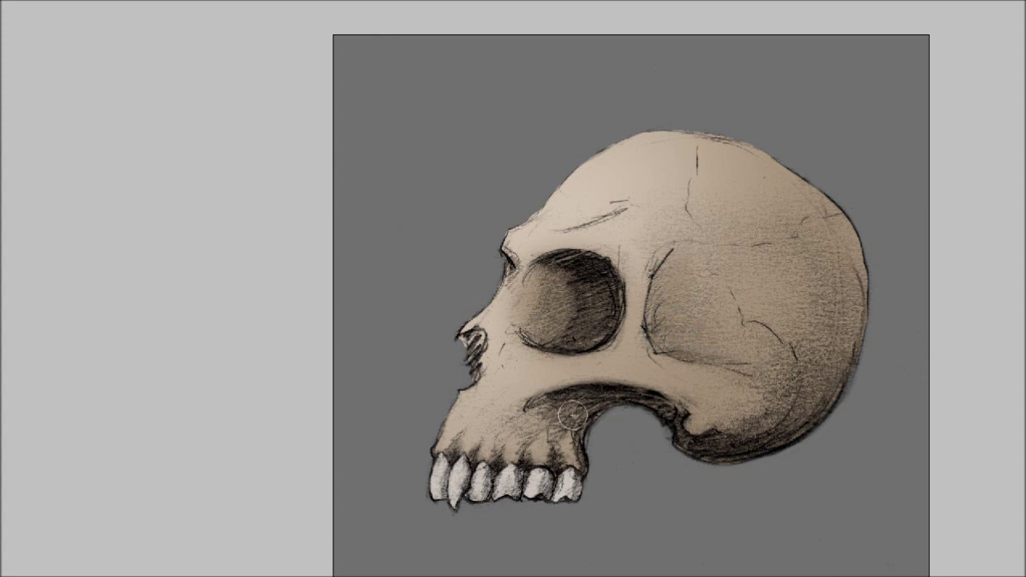
# Erase highlights from the gum area above the teeth, the nasal cavity, the eye socket and the hollow under the cheekbone.
pyautogui.scroll(-2, 501, 377)
pyautogui.moveTo(453, 394)
pyautogui.mouseDown()
pyautogui.moveTo(469, 370)
pyautogui.moveTo(453, 400)
pyautogui.moveTo(486, 404)
pyautogui.moveTo(476, 406)
pyautogui.moveTo(499, 384)
pyautogui.mouseUp()
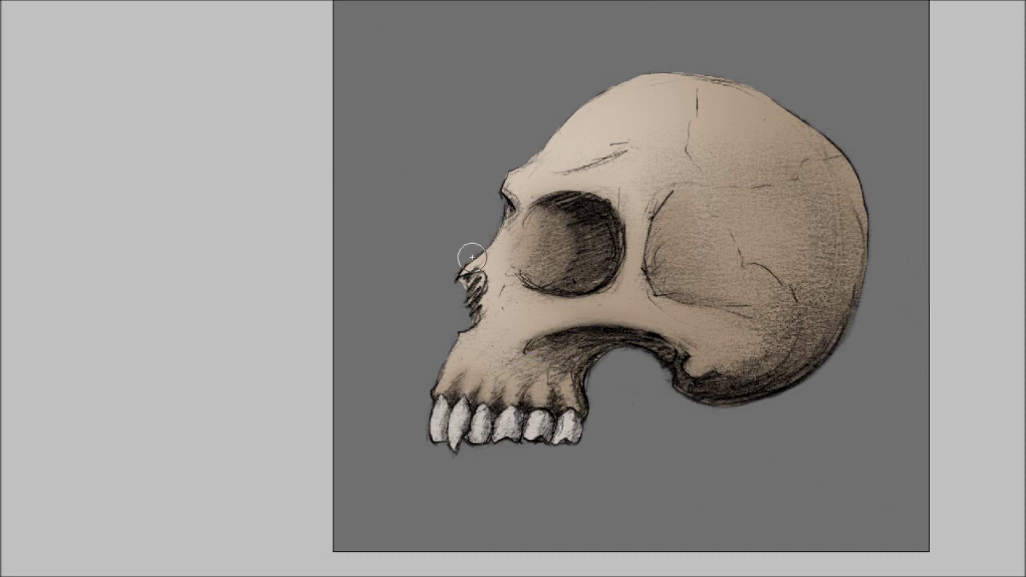
pyautogui.moveTo(465, 294); pyautogui.dragTo(470, 290)
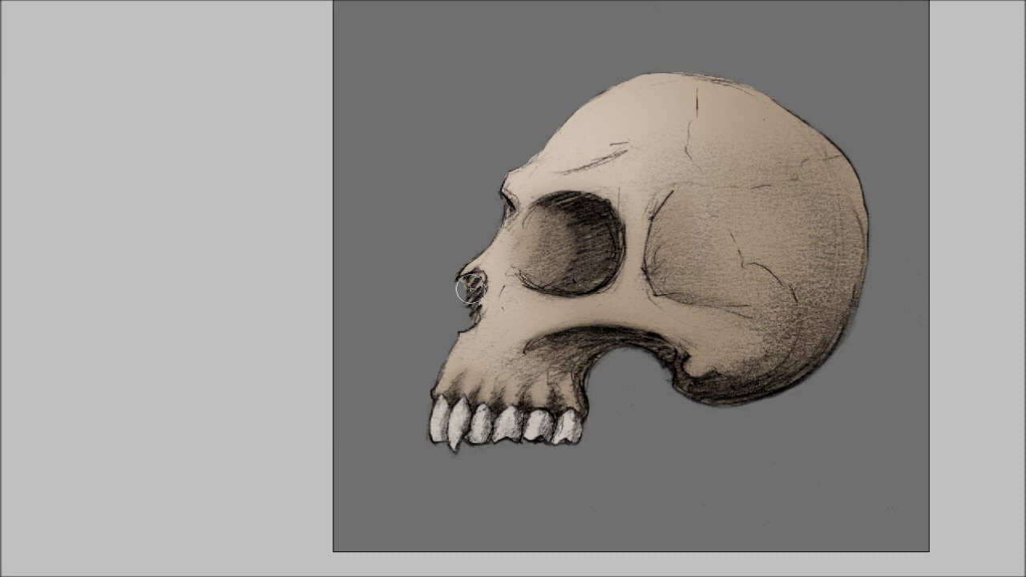
pyautogui.moveTo(562, 214); pyautogui.dragTo(588, 265)
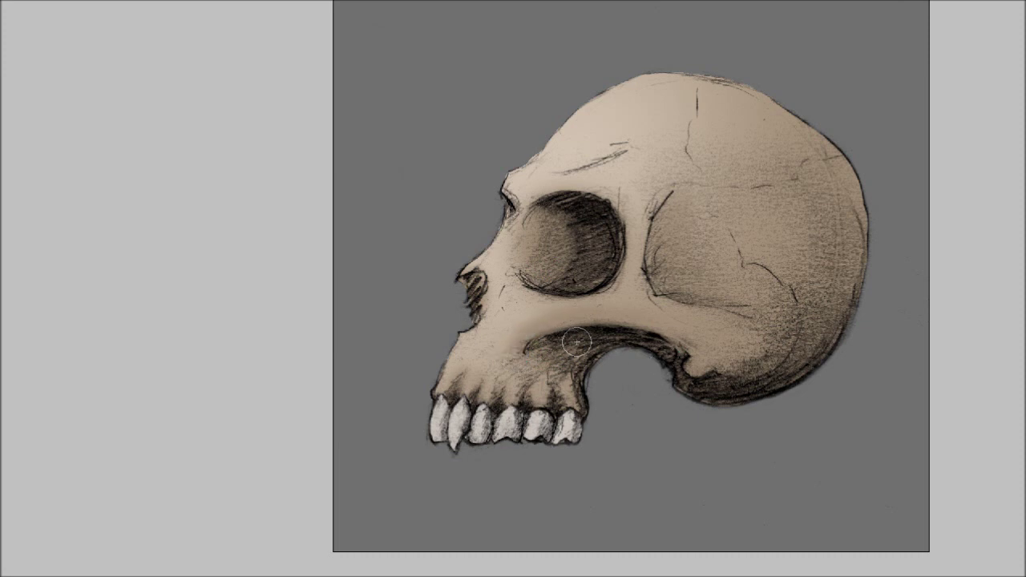
pyautogui.scroll(-1, 617, 393)
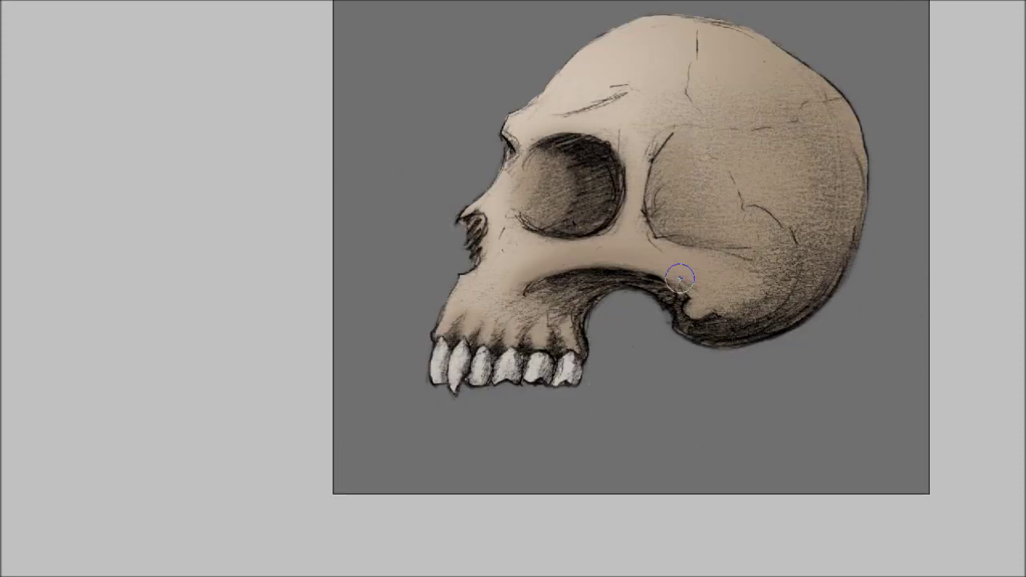
pyautogui.scroll(2, 708, 251)
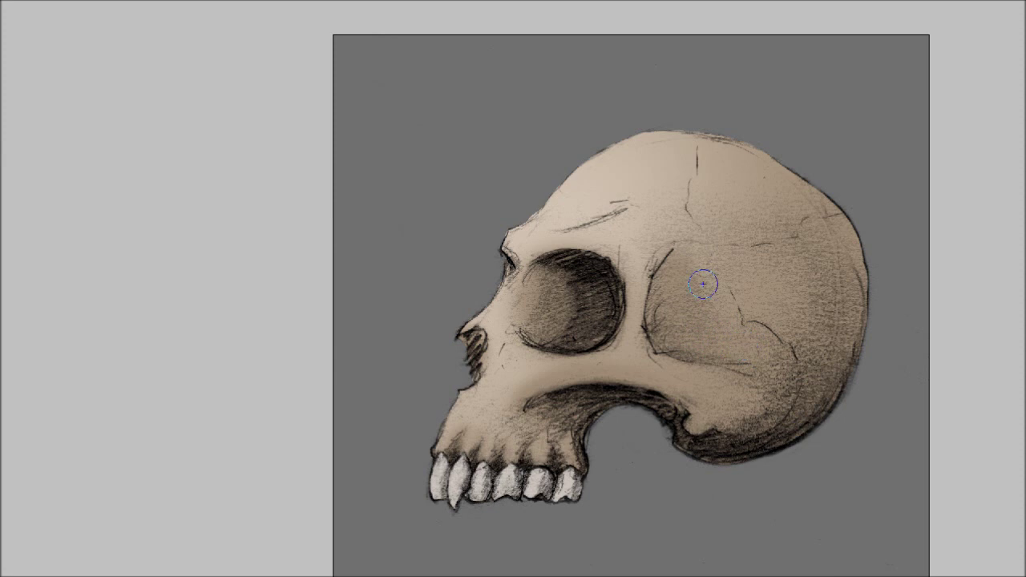
pyautogui.scroll(-1, 766, 379)
pyautogui.hscroll(2, 733, 228)
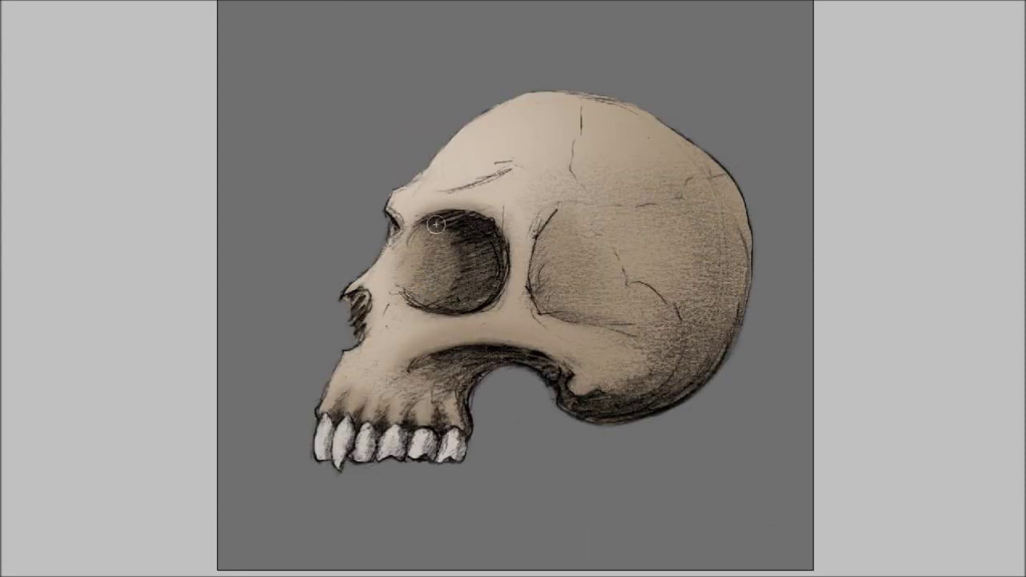
# Return to the large soft brush and reduce it to about half its size for highlighting the brow and forehead.
pyautogui.press(']')
pyautogui.press(']')
pyautogui.press(']')
pyautogui.press(']')
pyautogui.press(']')
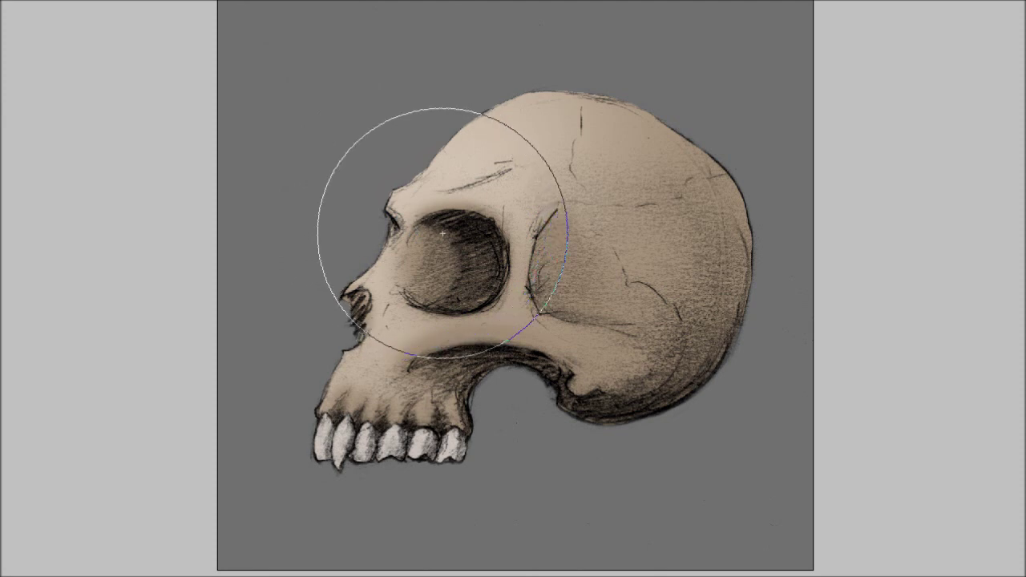
pyautogui.press('[')
pyautogui.press('[')
pyautogui.press('[')
pyautogui.press('[')
pyautogui.press('[')
pyautogui.press('[')
pyautogui.press('[')
pyautogui.press('[')
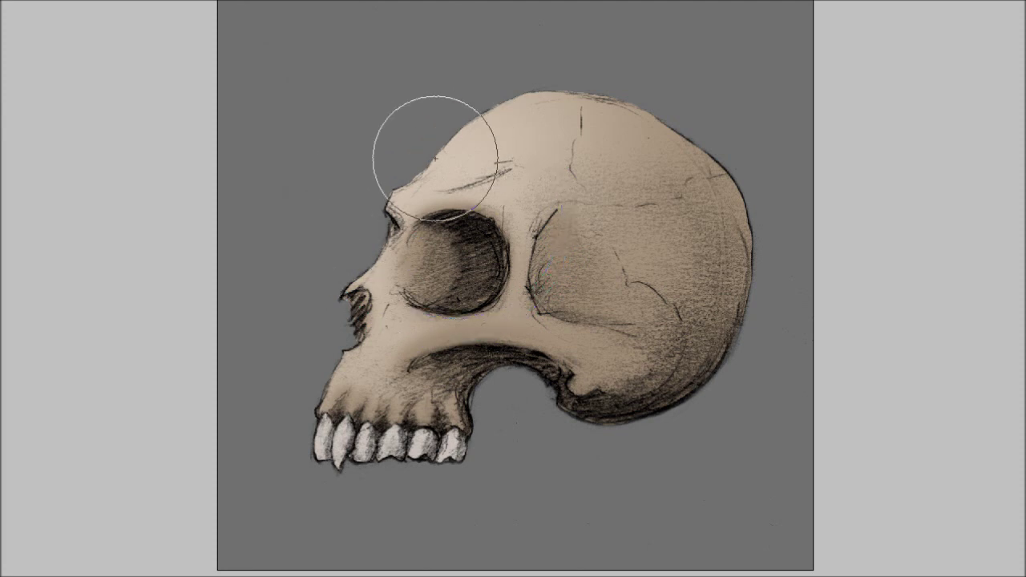